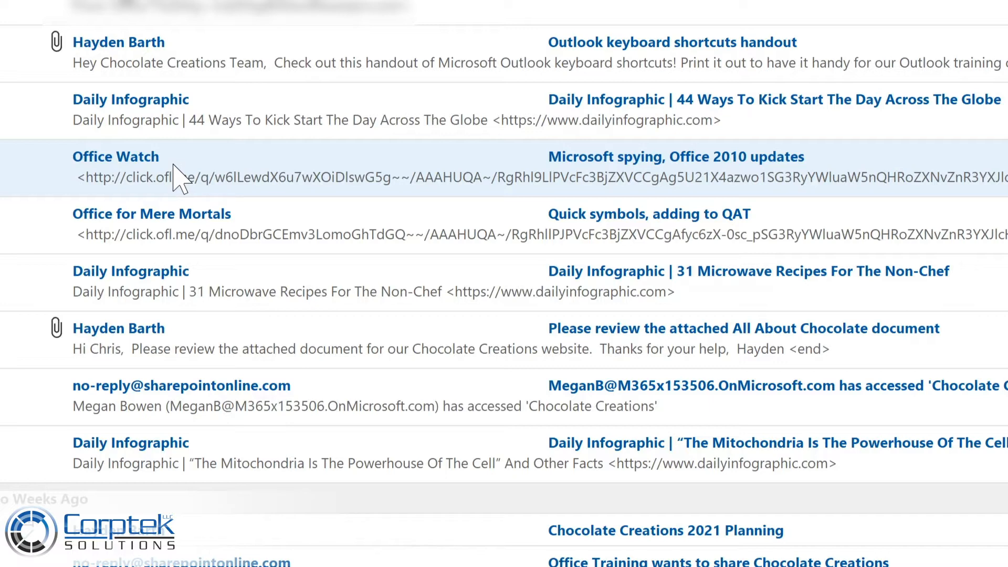
# Start a new rule from the Office Watch message titled "Microsoft spying, Office 2010 updates", using the sender Office Watch as its condition.
pyautogui.rightClick(182, 163)
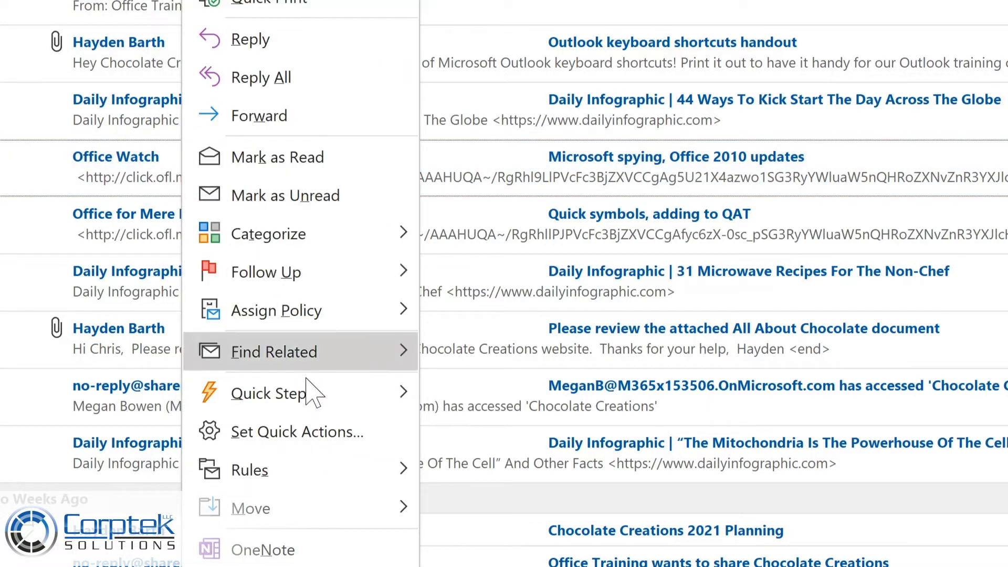
pyautogui.moveTo(316, 475)
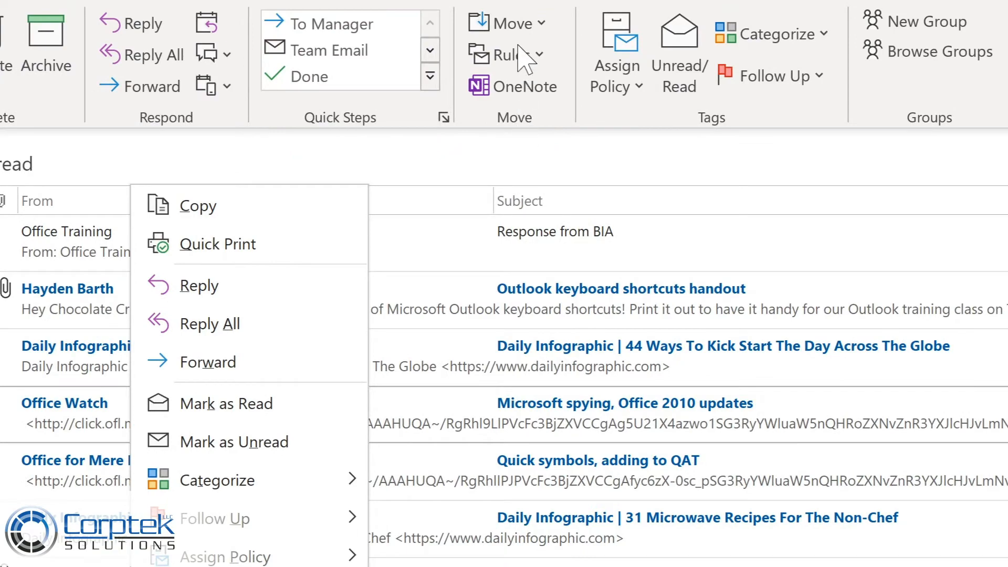
pyautogui.click(536, 56)
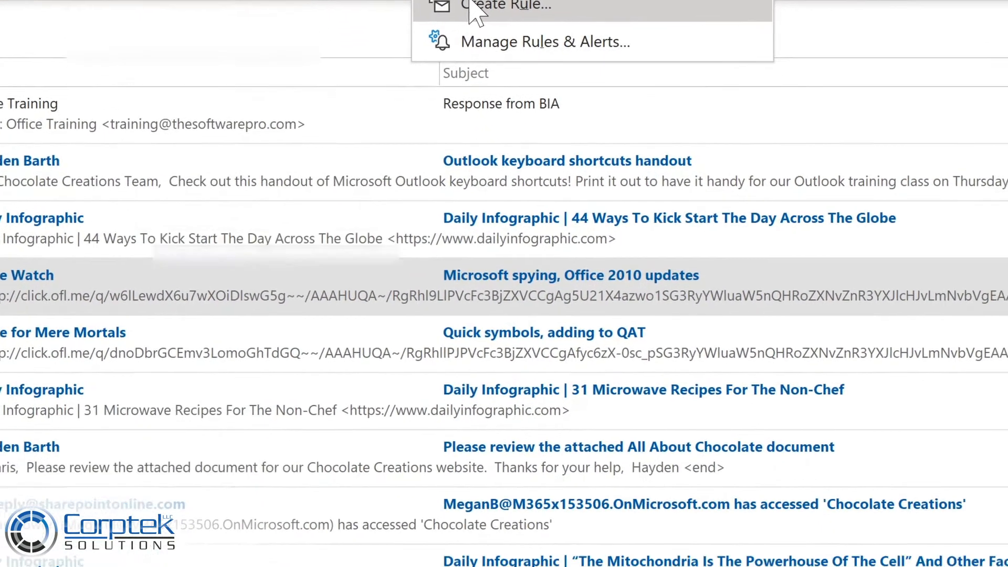
pyautogui.click(530, 134)
pyautogui.click(251, 172)
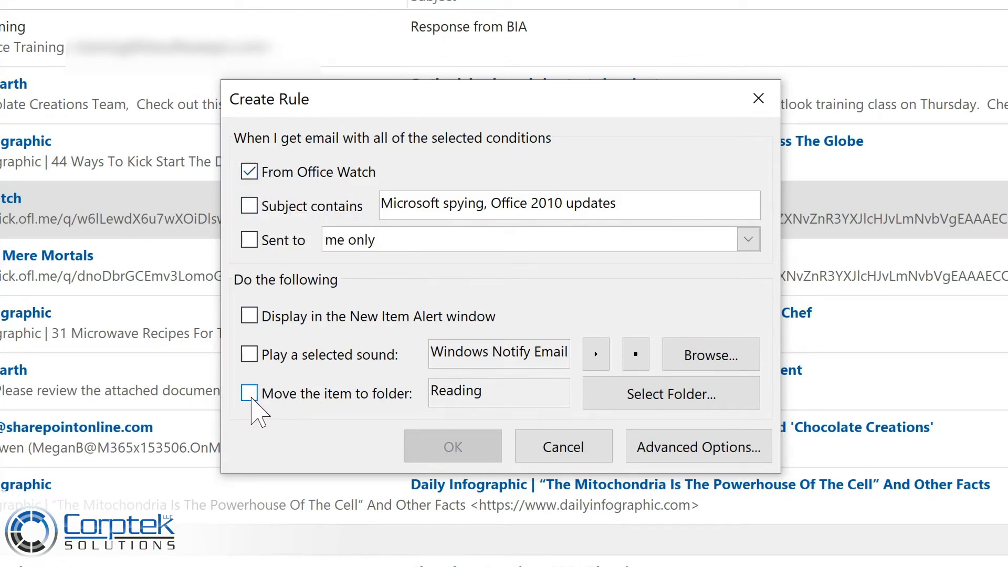
# Make the rule move matching items to the Tech Newsletters folder.
pyautogui.click(250, 394)
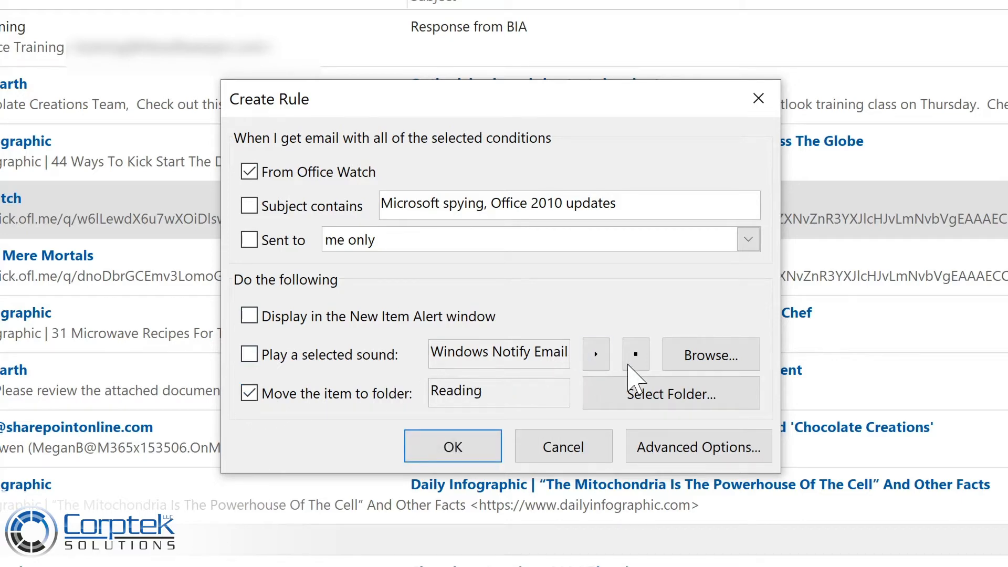
pyautogui.click(646, 392)
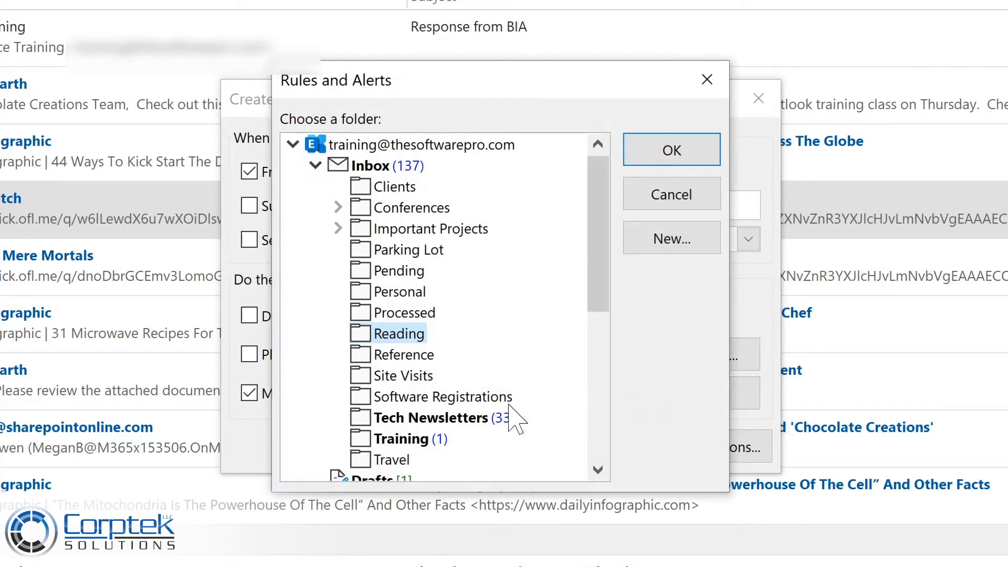
pyautogui.click(404, 417)
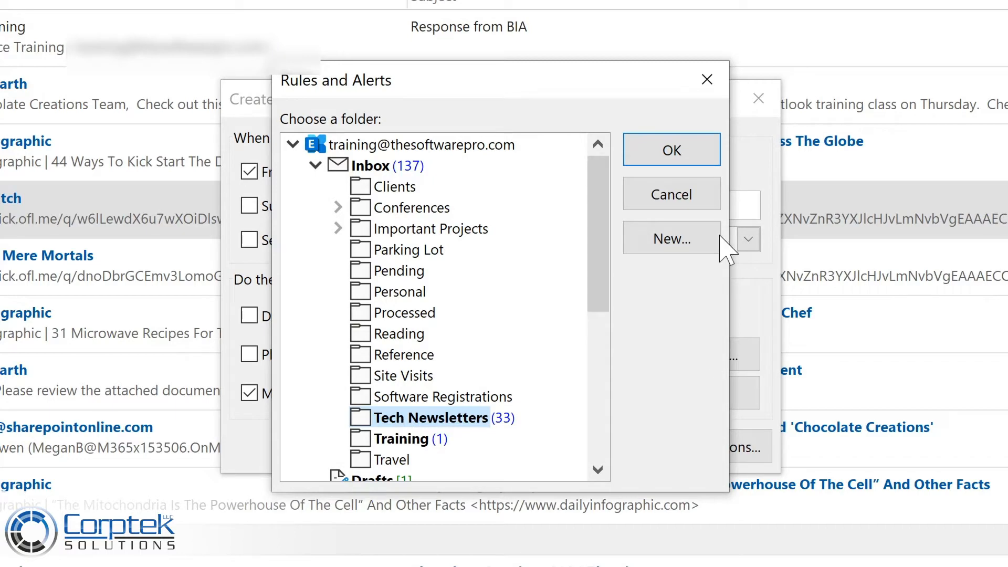
pyautogui.click(709, 150)
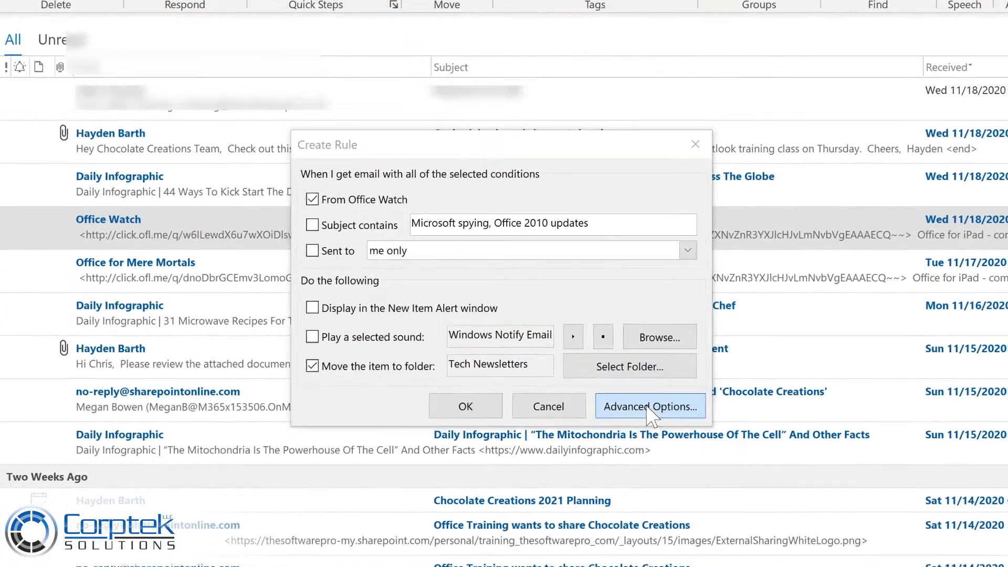
# Go through the rule's advanced settings without changing conditions, actions or exceptions, and finish it with running on messages already in the Inbox enabled.
pyautogui.click(698, 449)
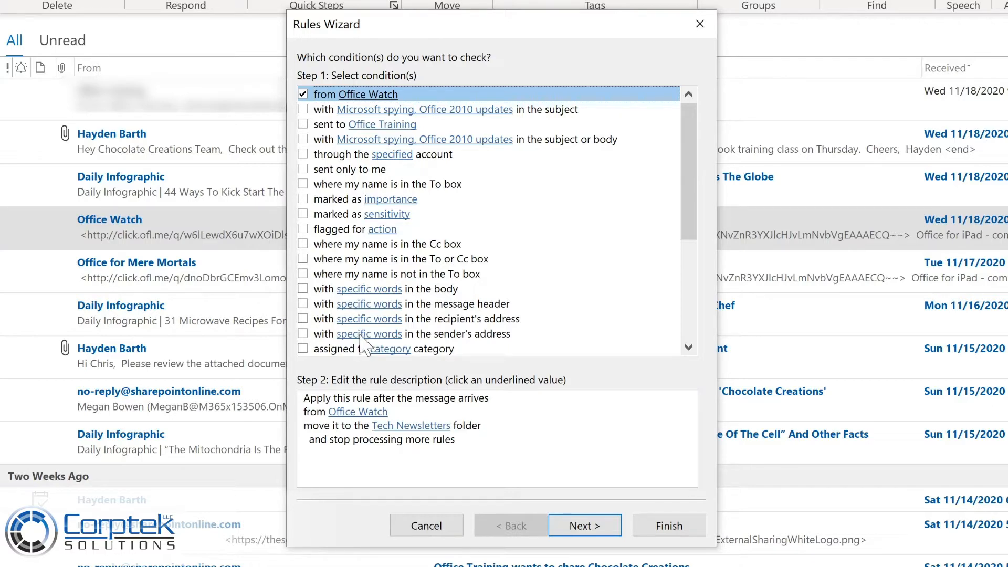
pyautogui.click(582, 525)
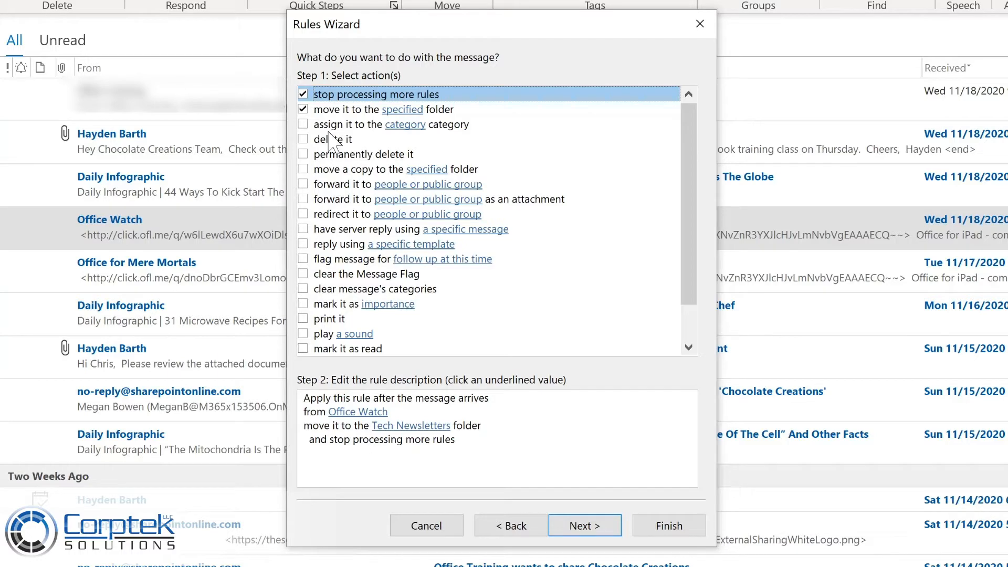
pyautogui.click(579, 526)
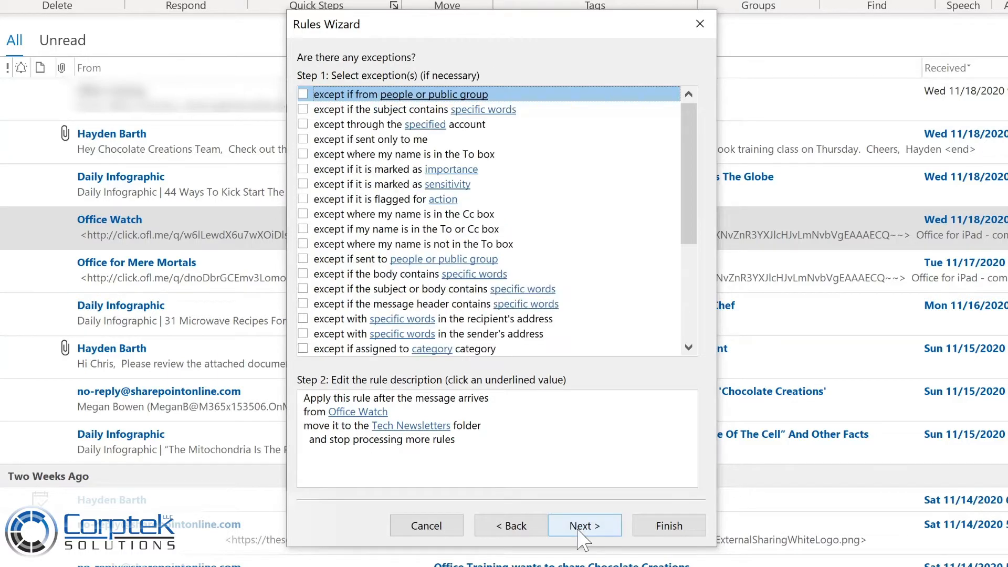
pyautogui.click(581, 529)
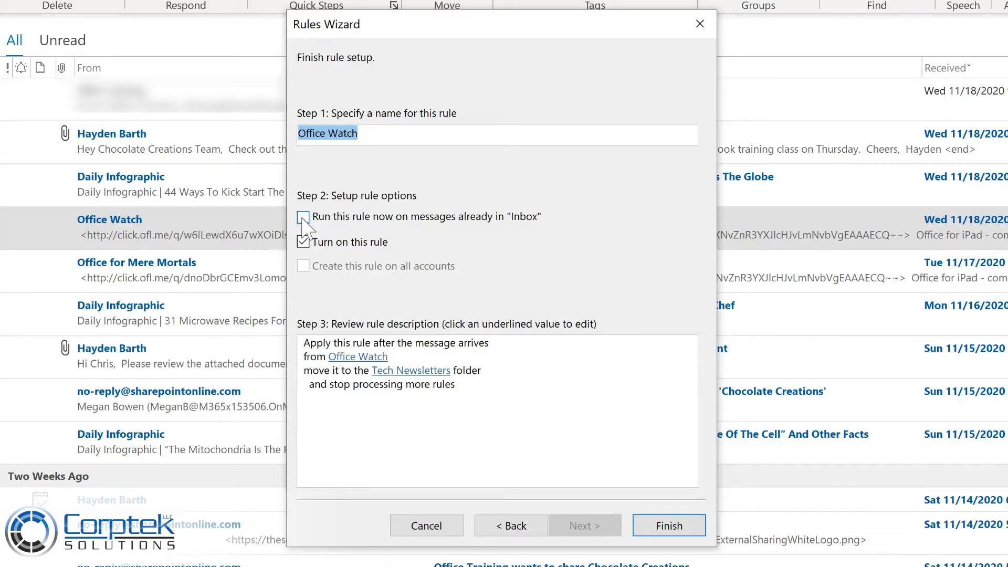
pyautogui.click(303, 218)
pyautogui.click(659, 527)
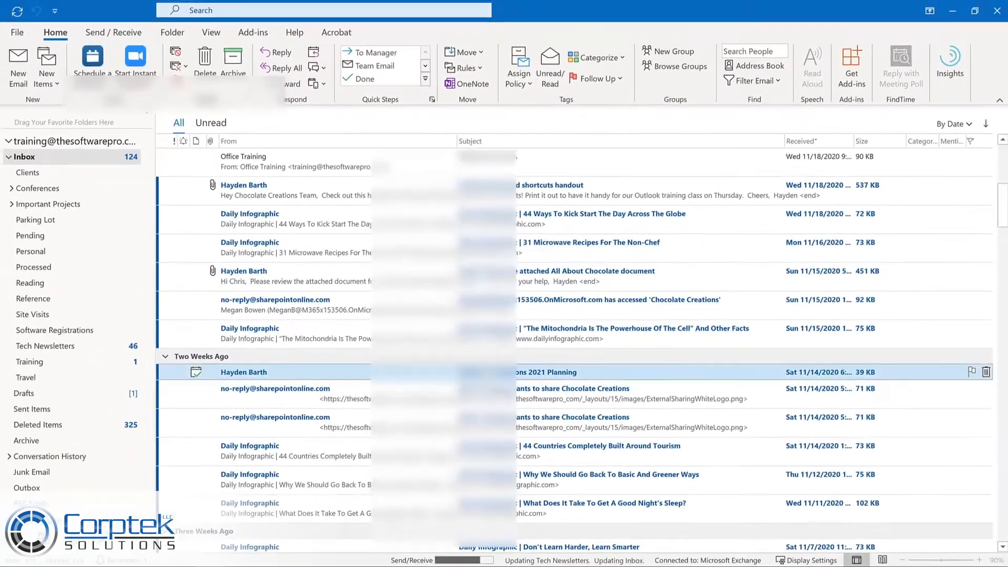
# View the messages in the Tech Newsletters folder and open the rules and alerts manager.
pyautogui.click(74, 347)
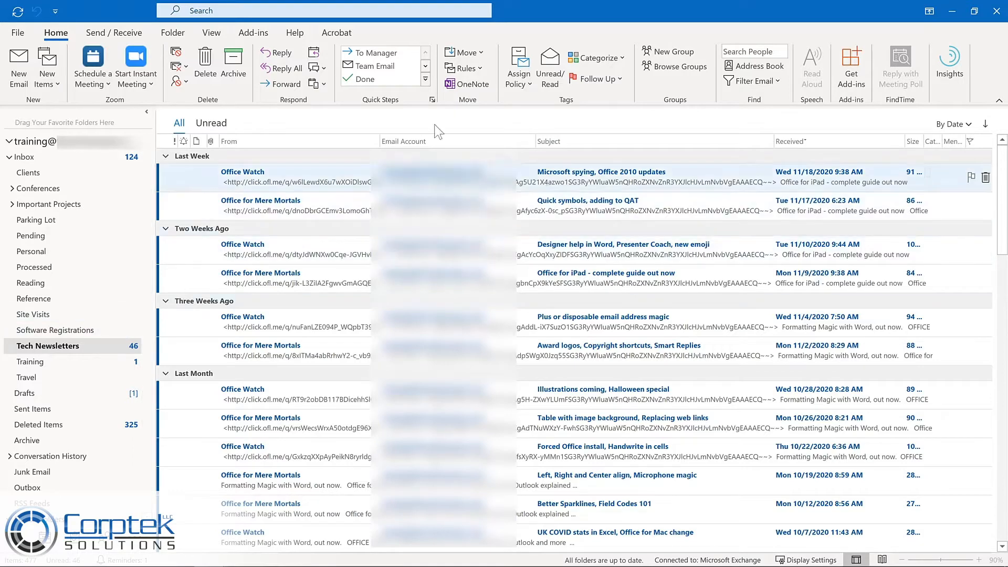
pyautogui.click(474, 70)
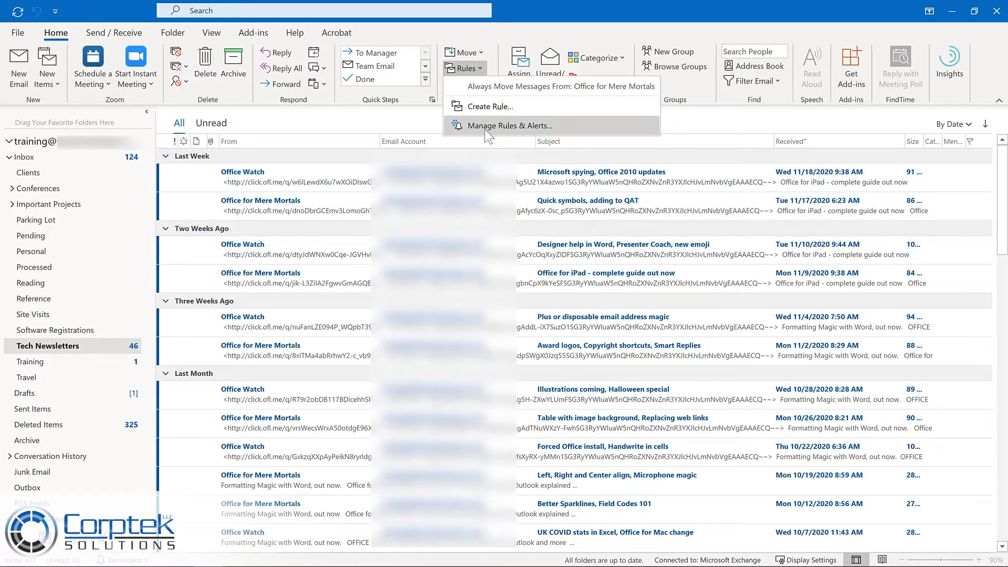
pyautogui.click(483, 125)
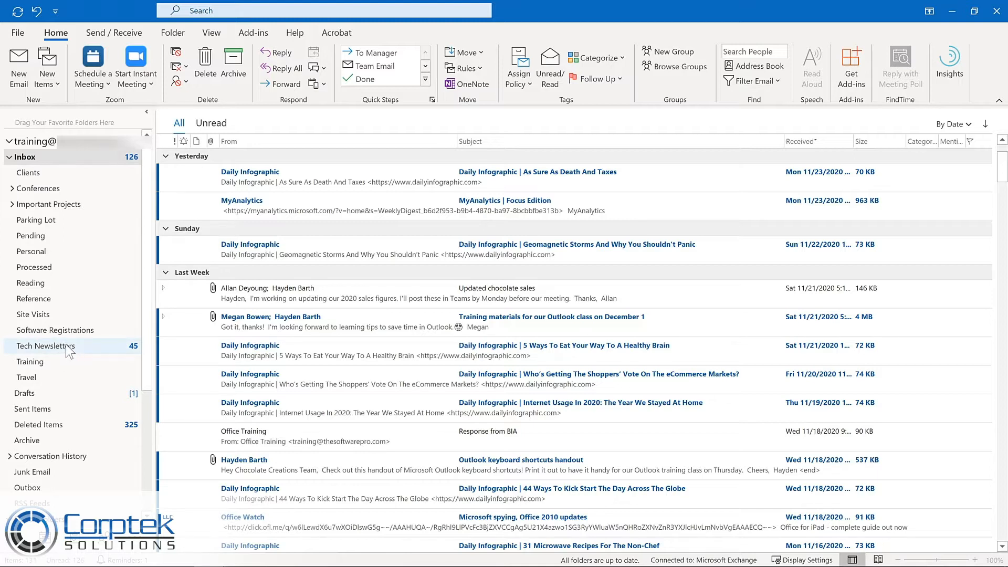
# Add the Tech Newsletters, Training and Important Projects folders to Favorites.
pyautogui.moveTo(66, 344); pyautogui.dragTo(69, 121)
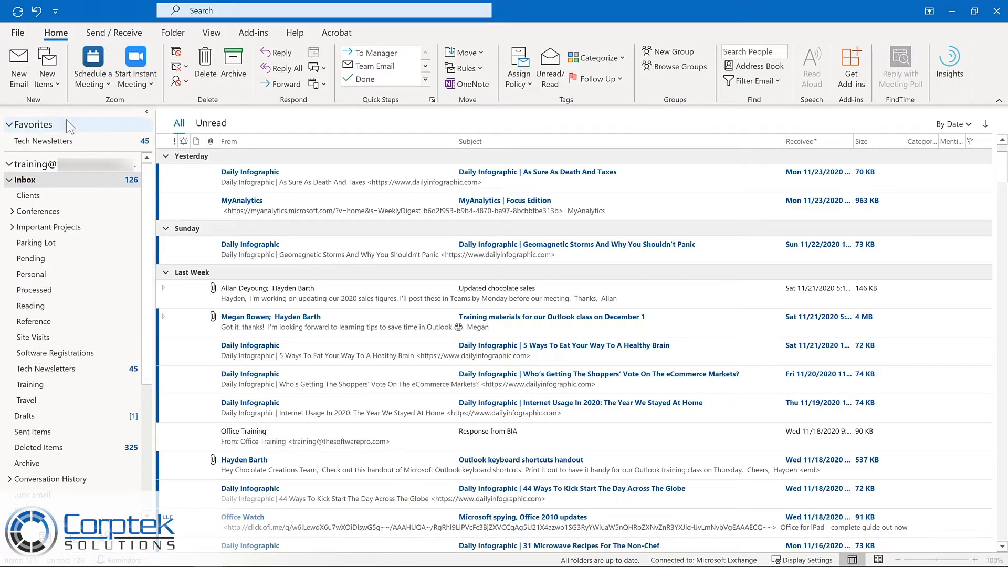
pyautogui.rightClick(51, 384)
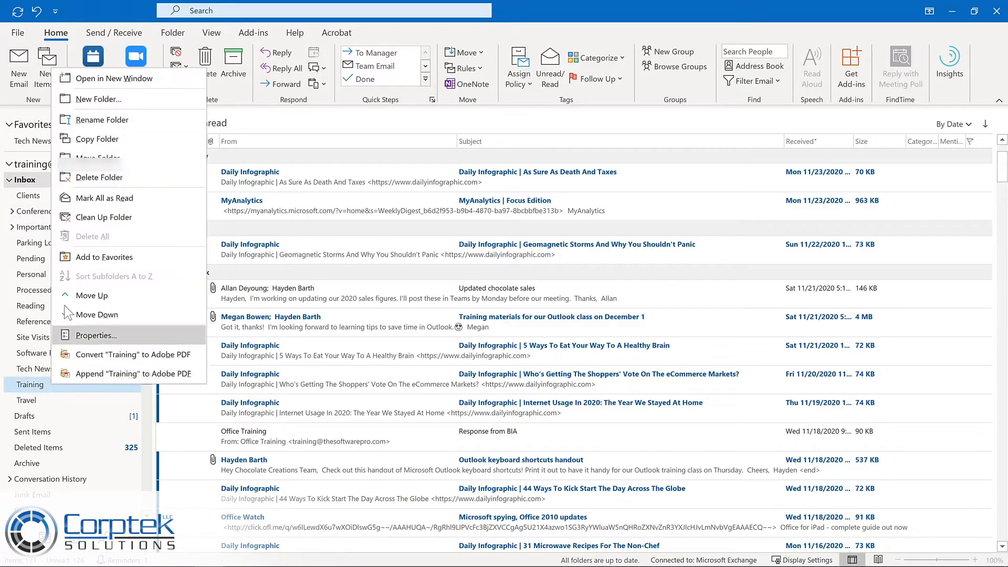
pyautogui.click(91, 256)
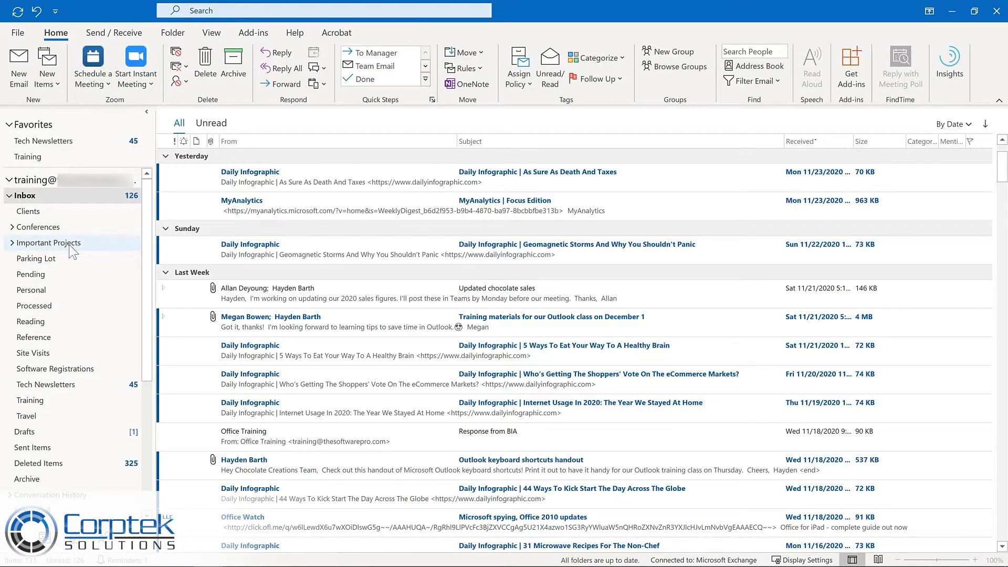
pyautogui.click(63, 243)
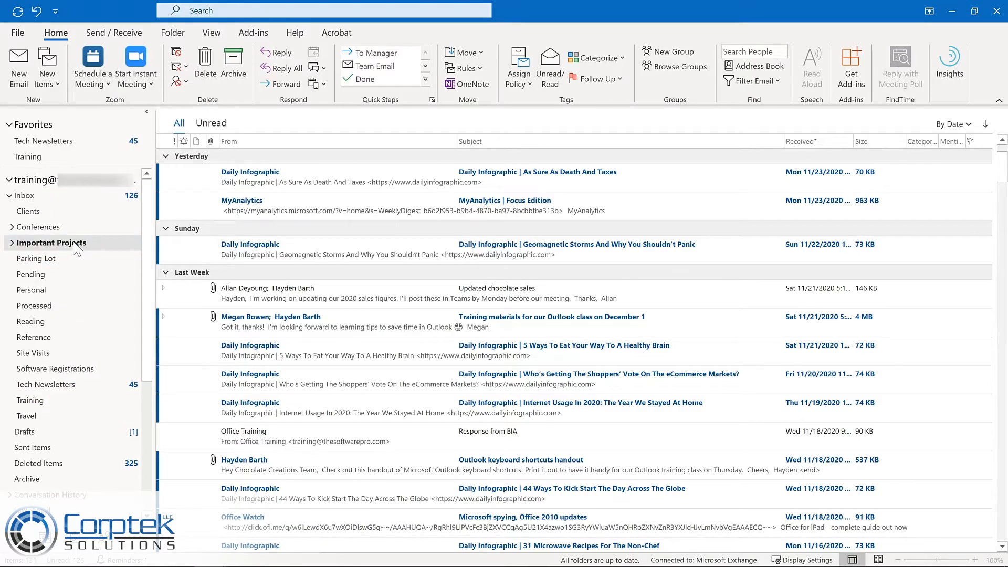
pyautogui.click(173, 34)
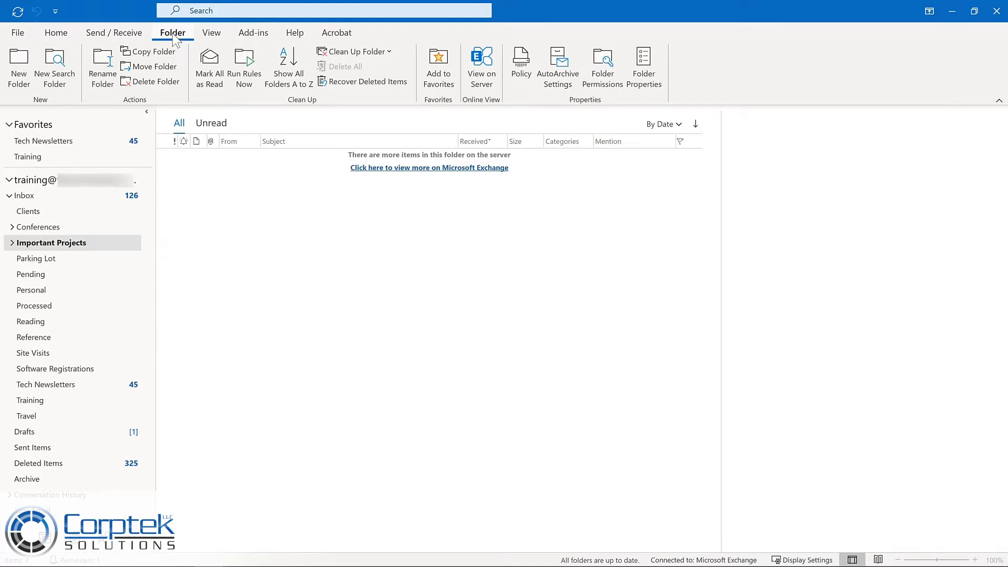
pyautogui.click(429, 71)
# Reorder Favorites so Tech Newsletters comes last, and remove Important Projects from Favorites.
pyautogui.click(41, 141)
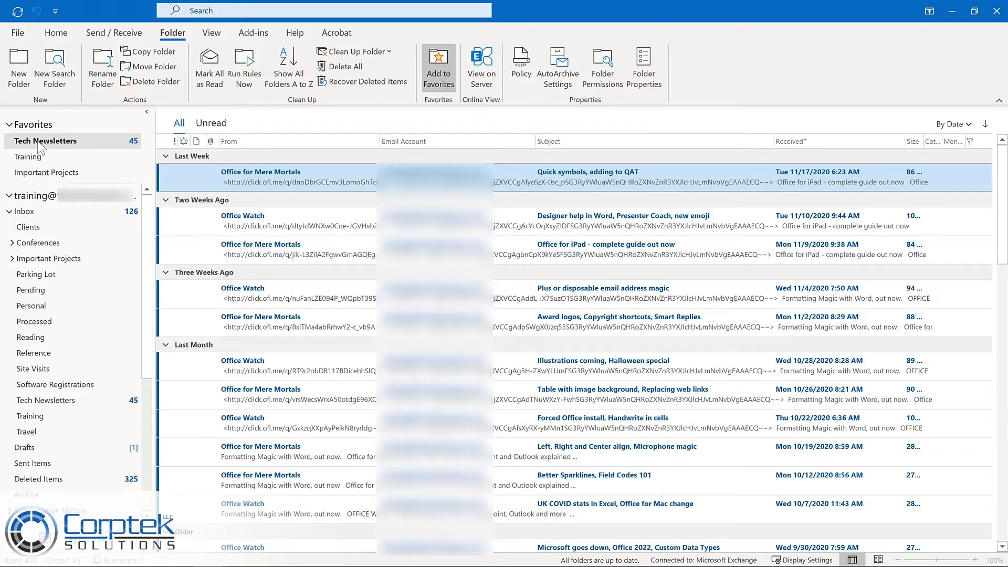
pyautogui.moveTo(38, 143); pyautogui.dragTo(41, 180)
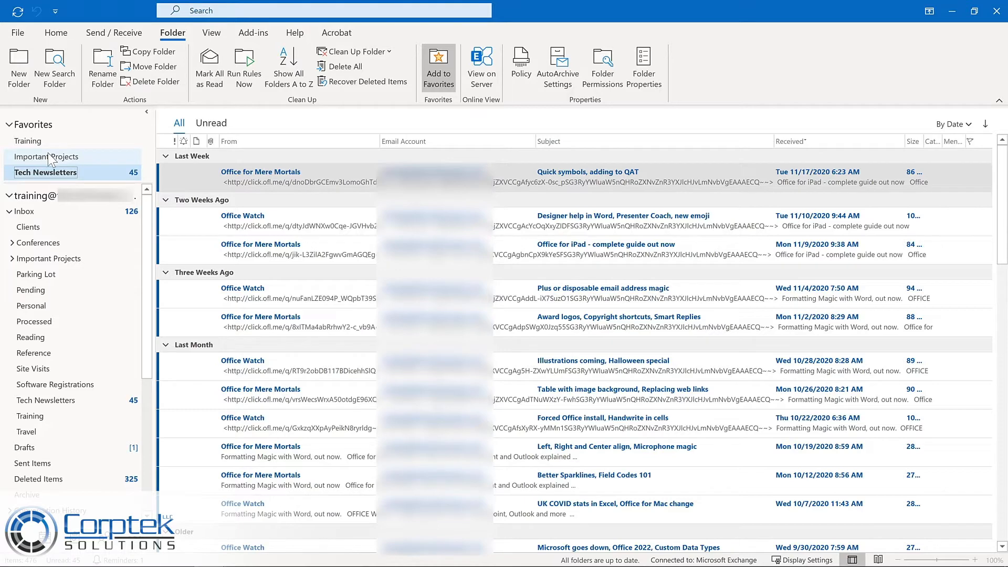
pyautogui.rightClick(50, 158)
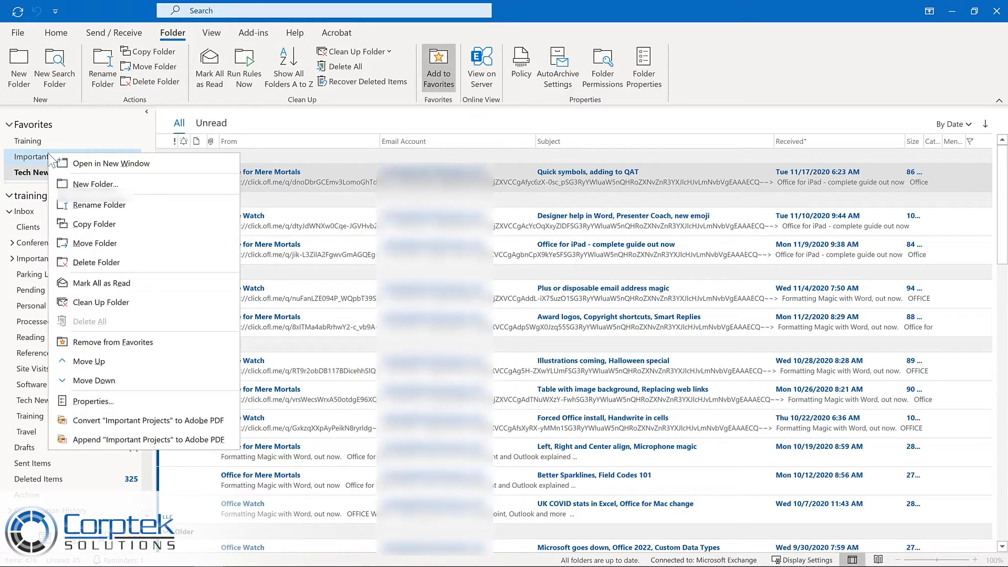
pyautogui.click(103, 340)
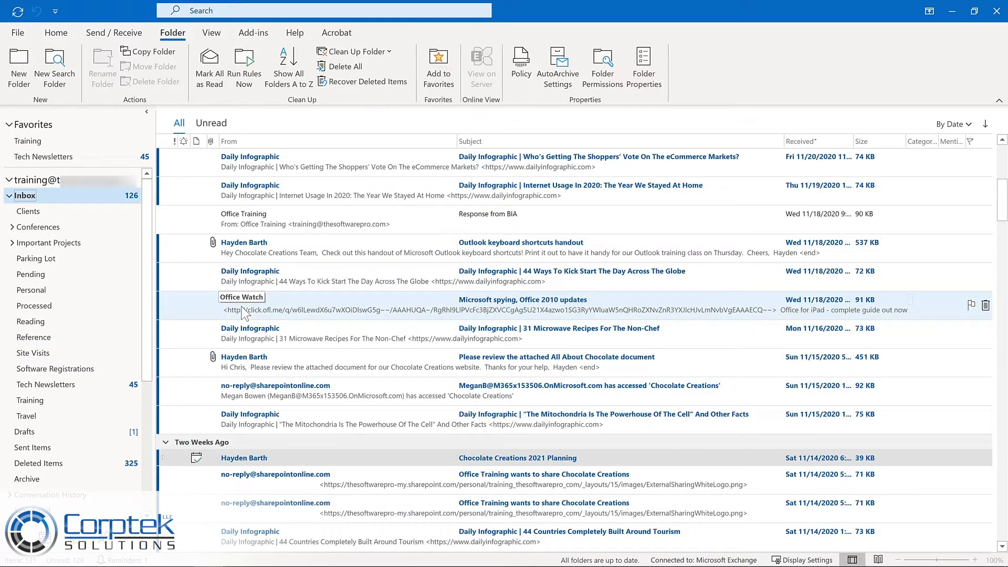
# Move the Inbox message "Microsoft spying, Office 2010 updates" from Office Watch into the Tech Newsletters favorite folder.
pyautogui.moveTo(243, 313); pyautogui.dragTo(82, 159)
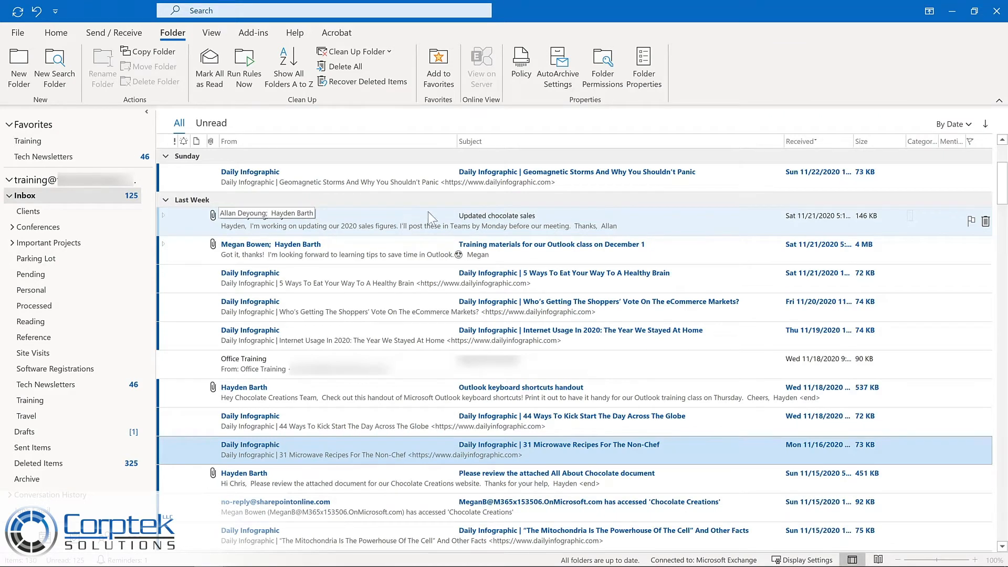
# Flag the "Updated chocolate sales" message for follow-up with a reminder, setting the start date to Monday, November 30, 2020.
pyautogui.click(968, 221)
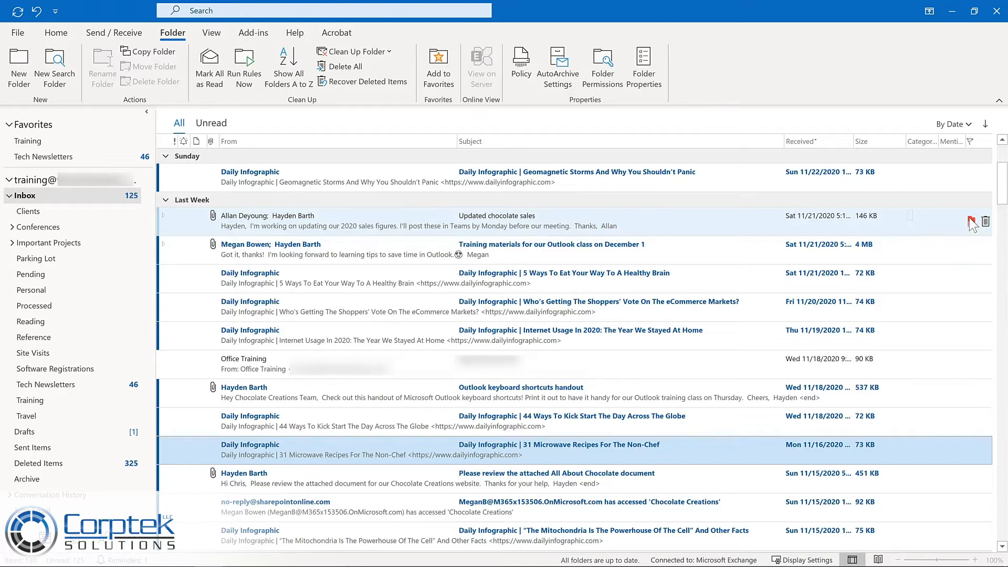
pyautogui.rightClick(970, 222)
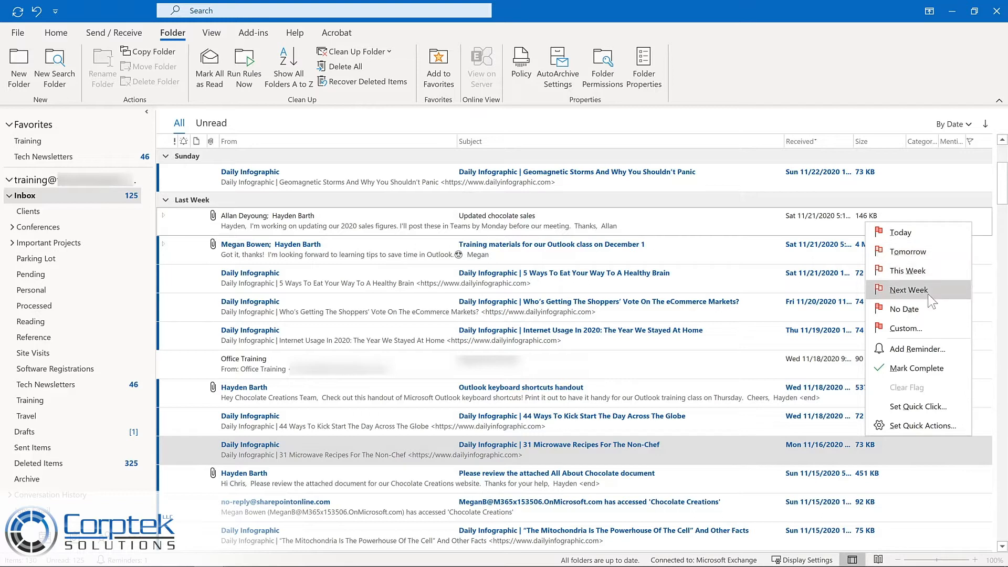
pyautogui.click(917, 349)
pyautogui.click(599, 271)
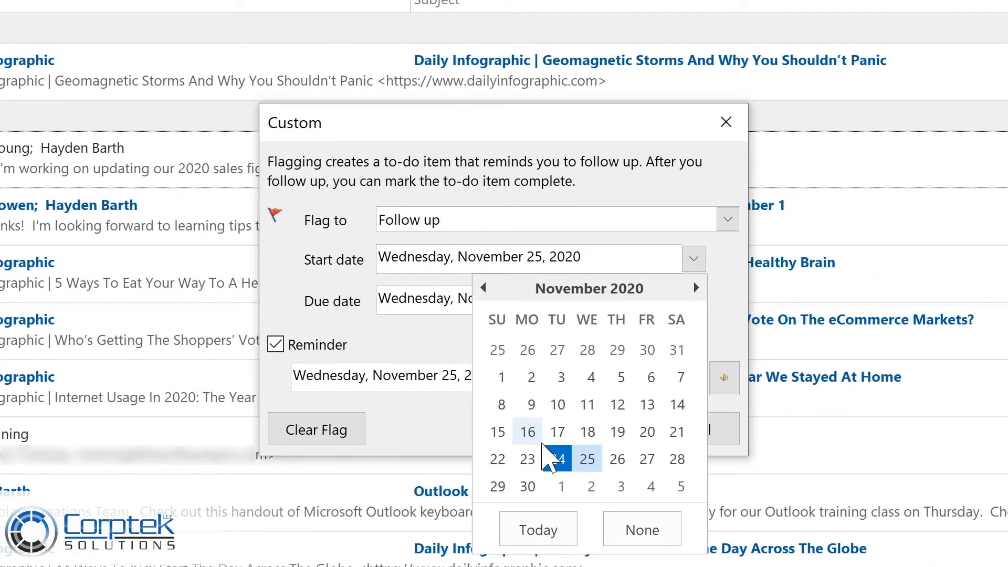
pyautogui.click(528, 486)
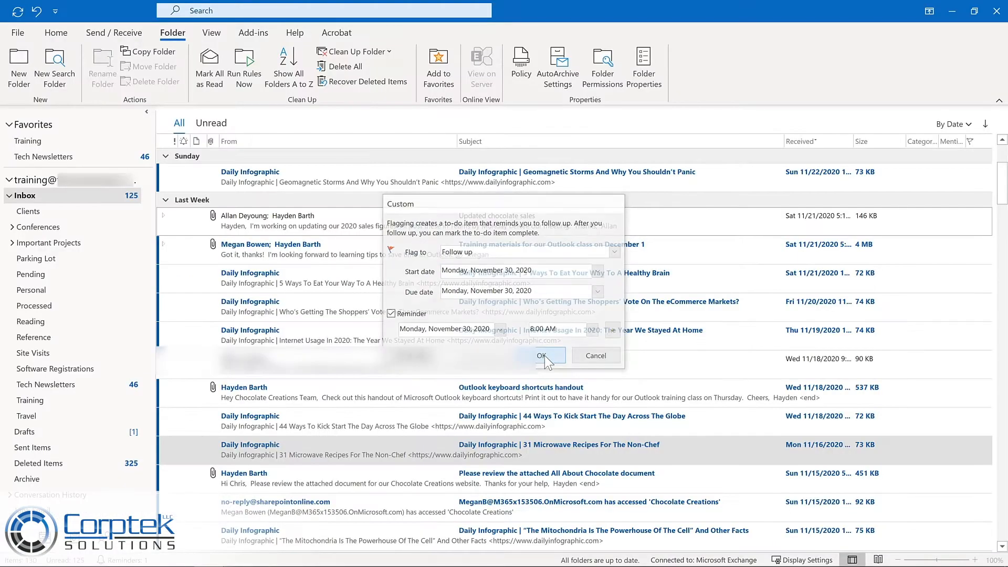
pyautogui.click(587, 435)
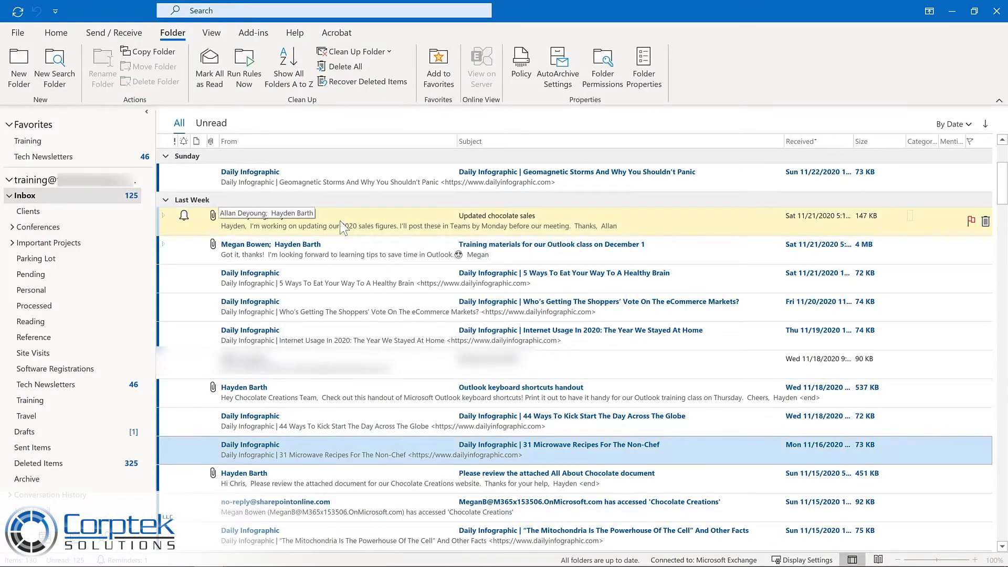
# Open the "Updated chocolate sales" message, view its follow-up details and flag options, and close it.
pyautogui.doubleClick(343, 227)
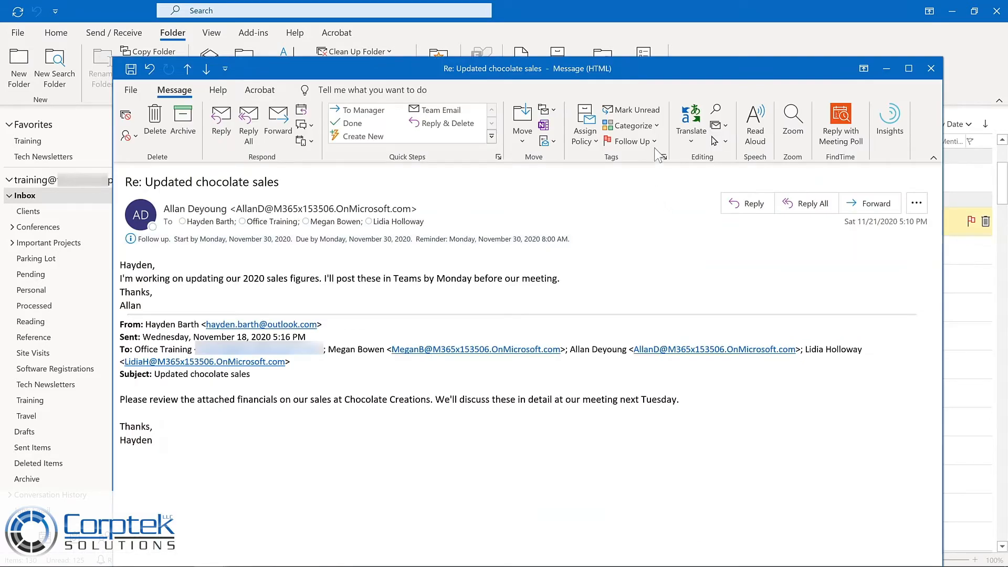
pyautogui.click(651, 140)
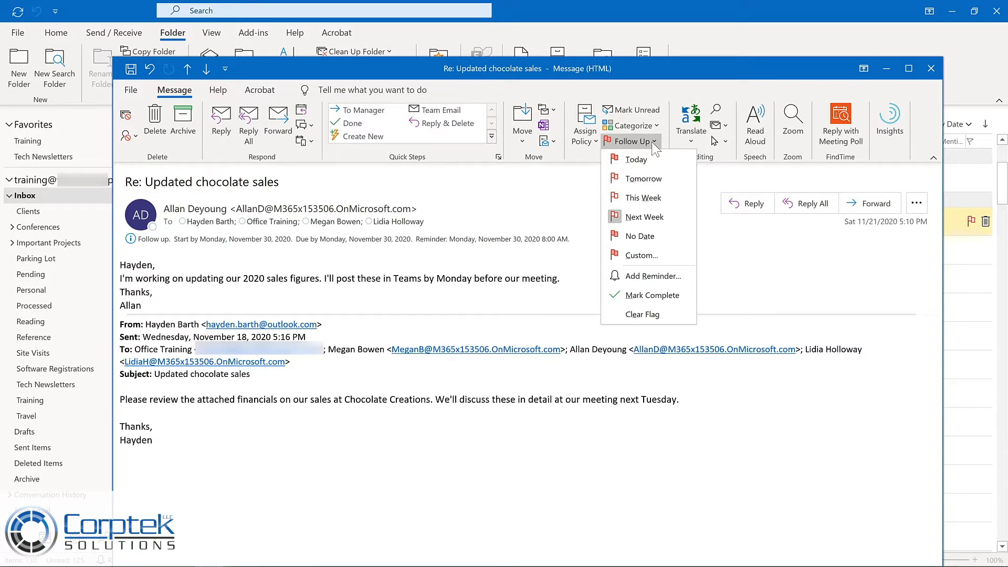
pyautogui.click(931, 68)
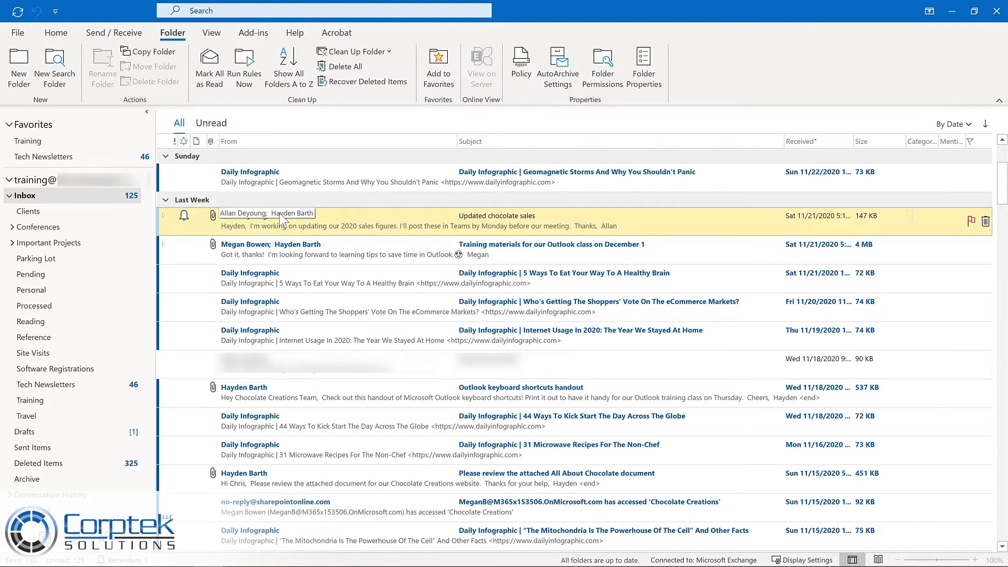
pyautogui.scroll(-3, 279, 212)
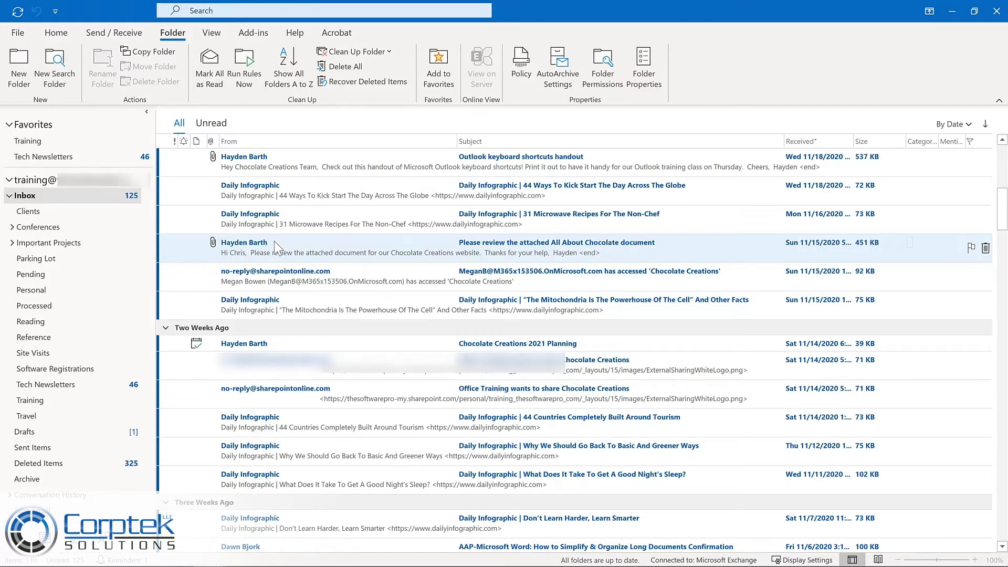
# Copy the "Please review the attached All About Chocolate document" message as a task with attachment, starting Thu 12/3/2020, with a reminder.
pyautogui.moveTo(274, 241); pyautogui.dragTo(79, 536)
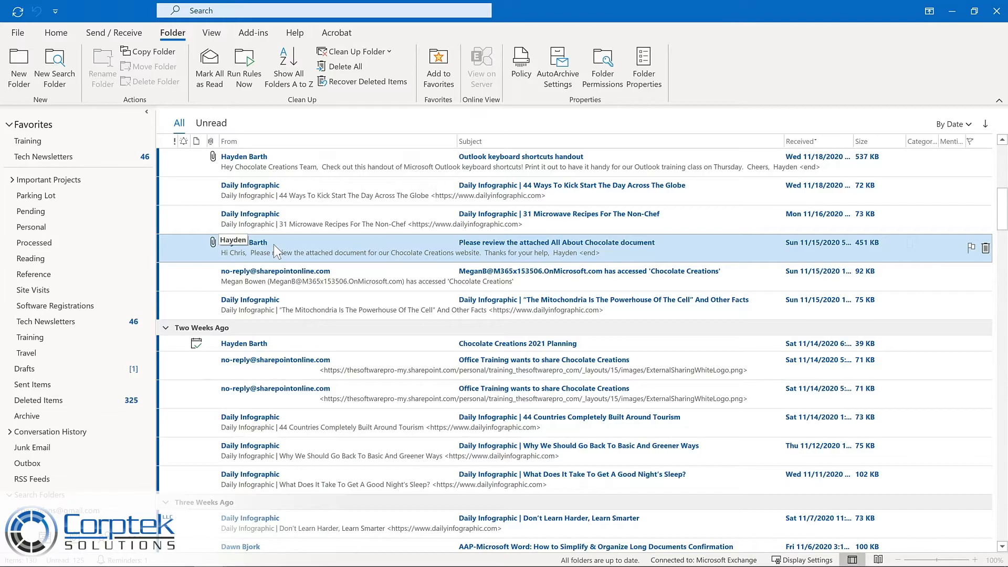
pyautogui.moveTo(273, 244); pyautogui.dragTo(72, 524)
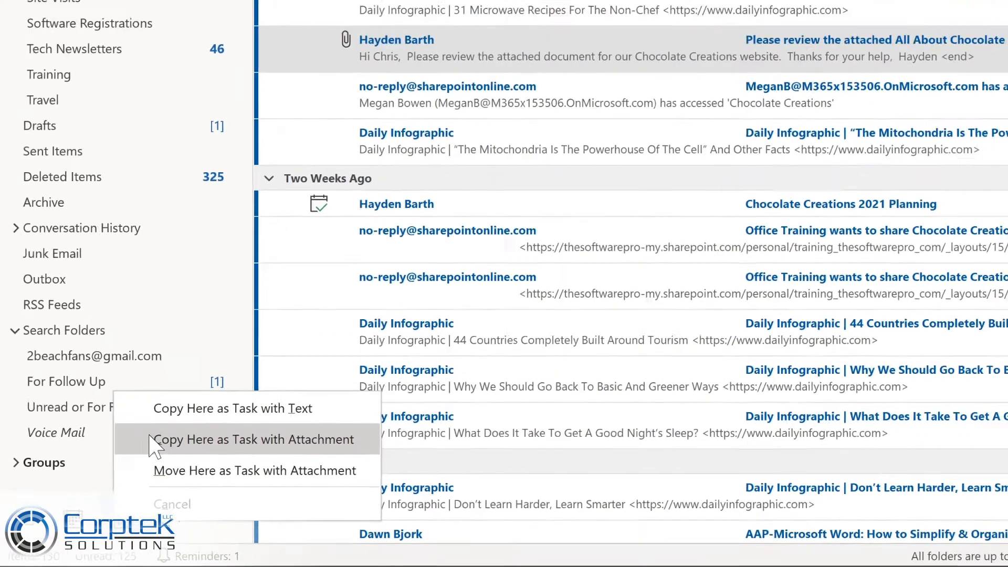
pyautogui.click(189, 412)
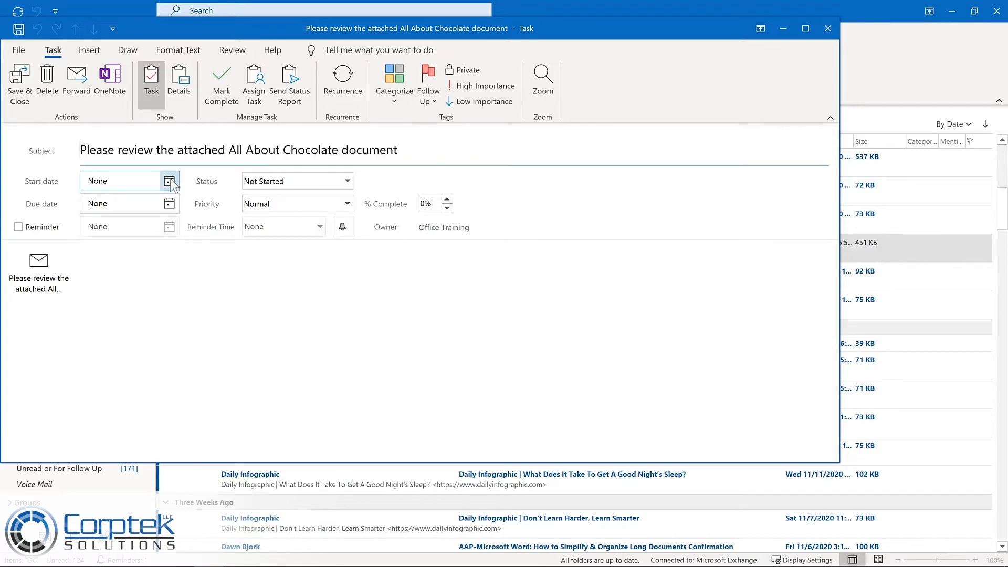
pyautogui.click(169, 181)
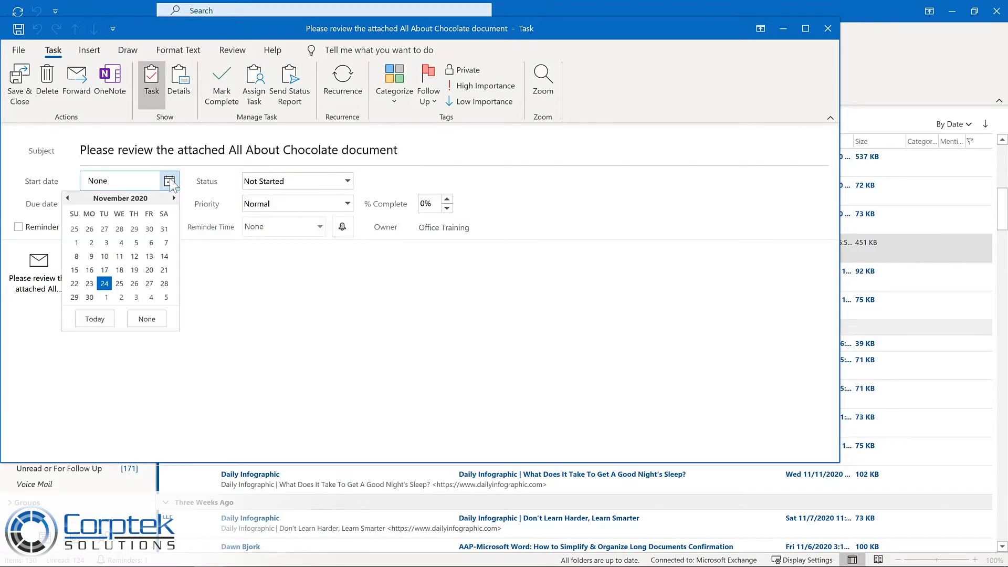
pyautogui.click(136, 297)
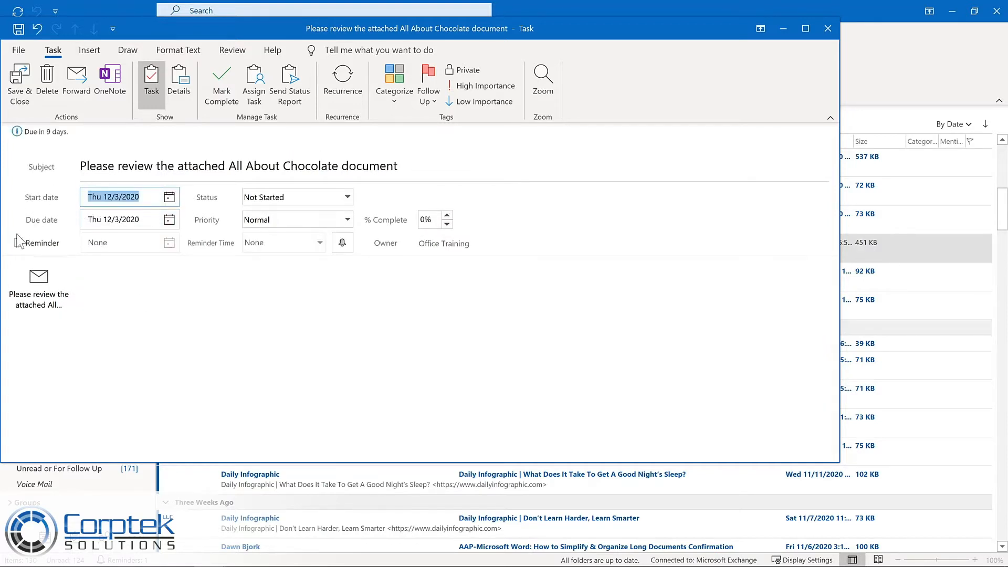
pyautogui.click(19, 242)
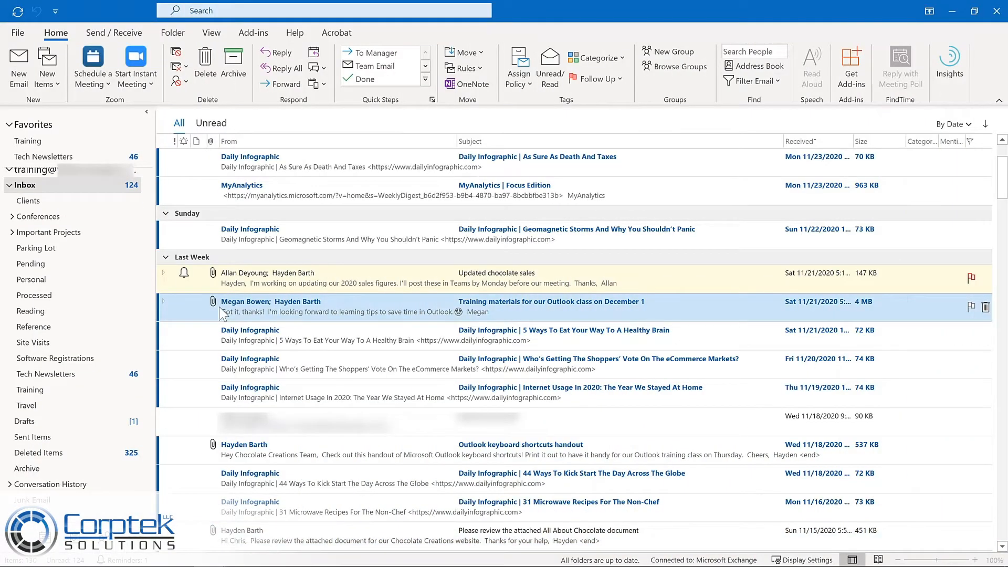
# Turn the "Training materials for our Outlook class on December 1" message into a virtual meeting, "Review materials for Outlook training", 11/30/2020 11:00 AM, and send it.
pyautogui.moveTo(209, 310); pyautogui.dragTo(121, 490)
pyautogui.moveTo(65, 504); pyautogui.dragTo(48, 541)
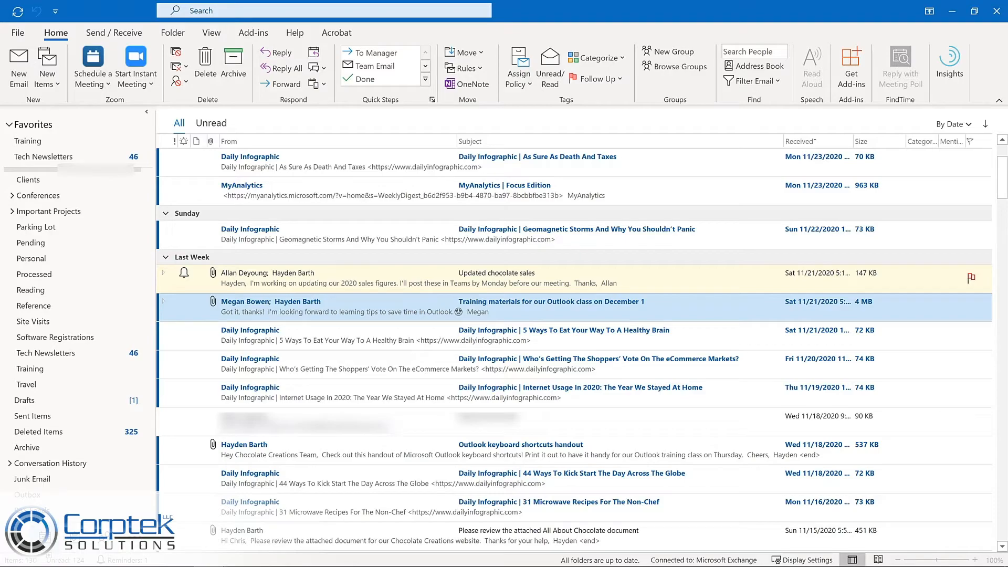
pyautogui.moveTo(47, 540); pyautogui.dragTo(45, 540)
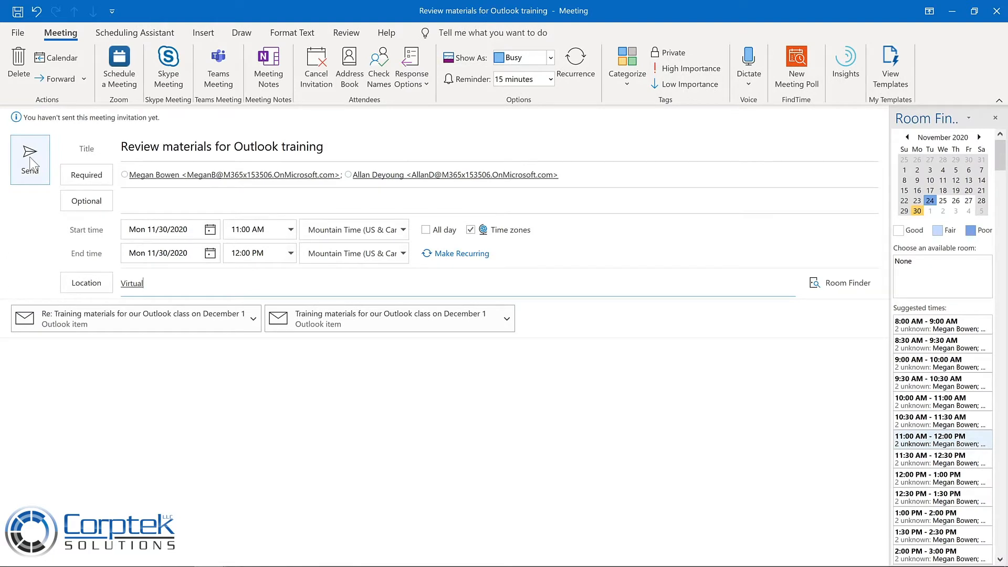
pyautogui.click(30, 163)
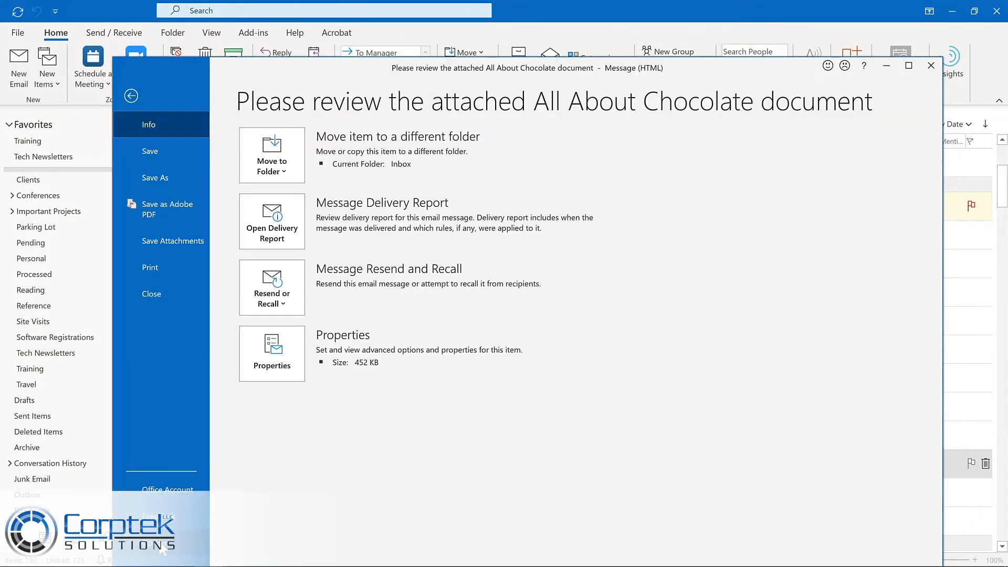
# Open the program options from the All About Chocolate message, have the message read aloud, restart from the word "document" and pause.
pyautogui.click(160, 543)
pyautogui.click(308, 266)
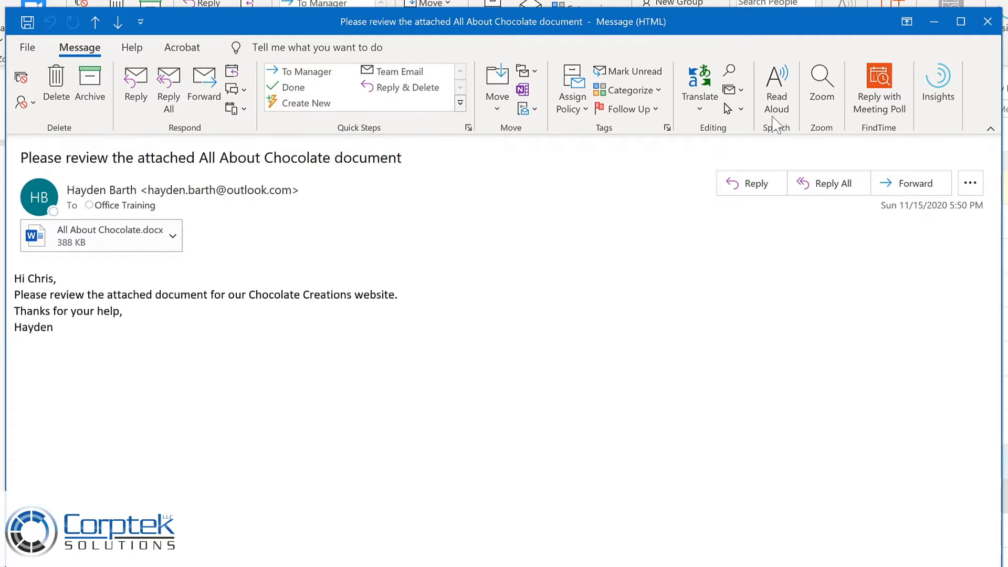
pyautogui.click(776, 90)
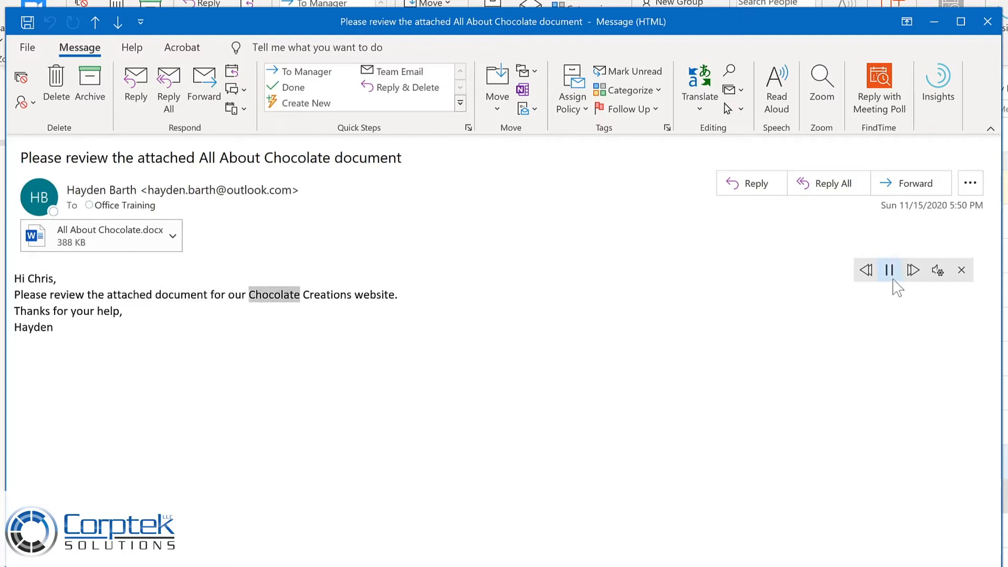
pyautogui.click(889, 271)
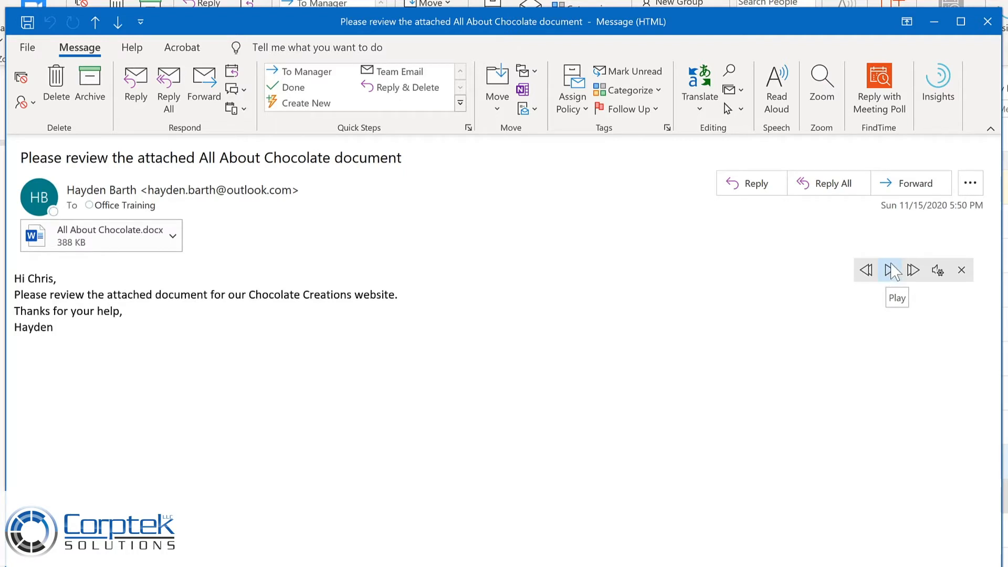
pyautogui.click(176, 294)
pyautogui.click(890, 271)
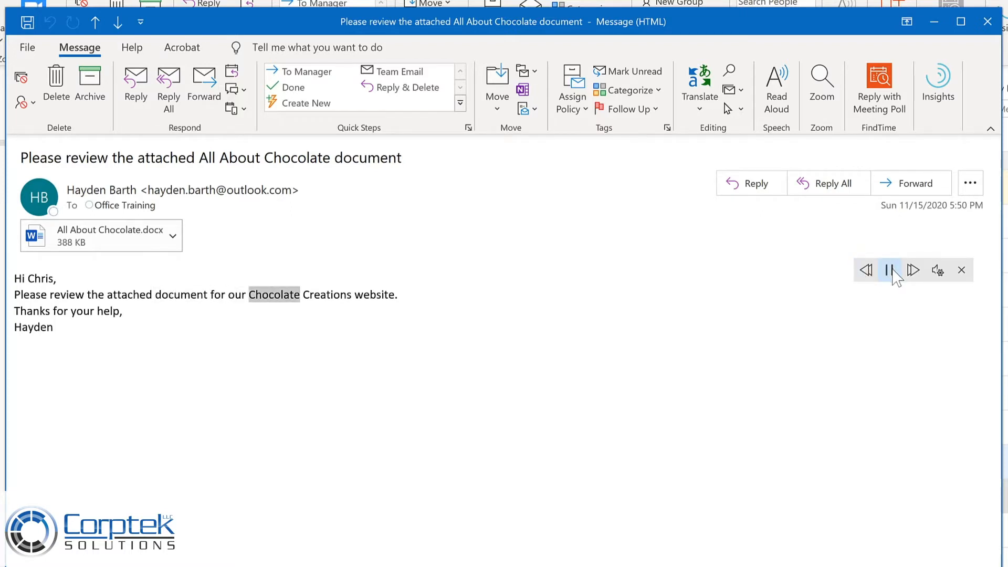
pyautogui.click(891, 271)
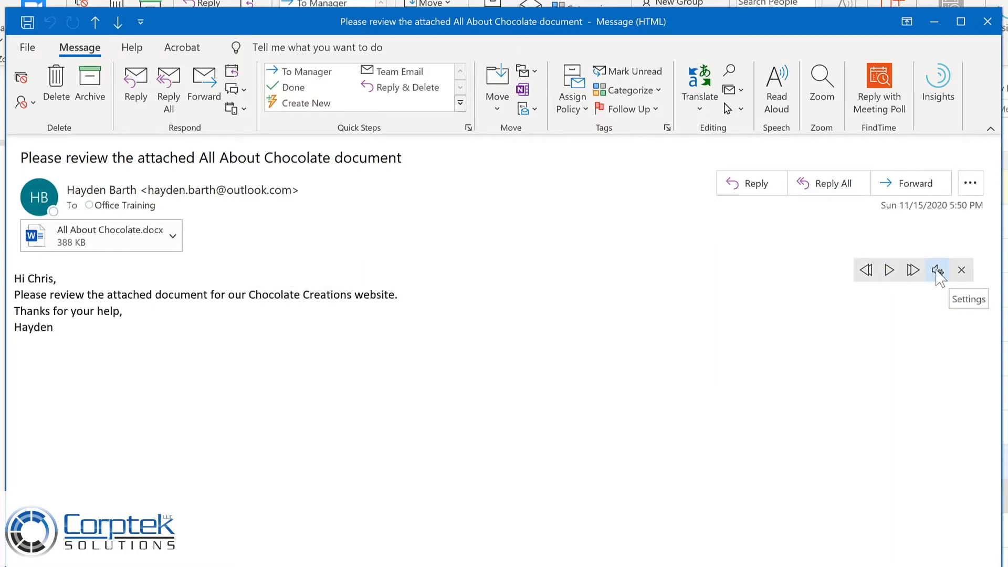
# Make the Read Aloud speed slightly faster, change the voice to Microsoft Mark, and resume reading.
pyautogui.click(938, 271)
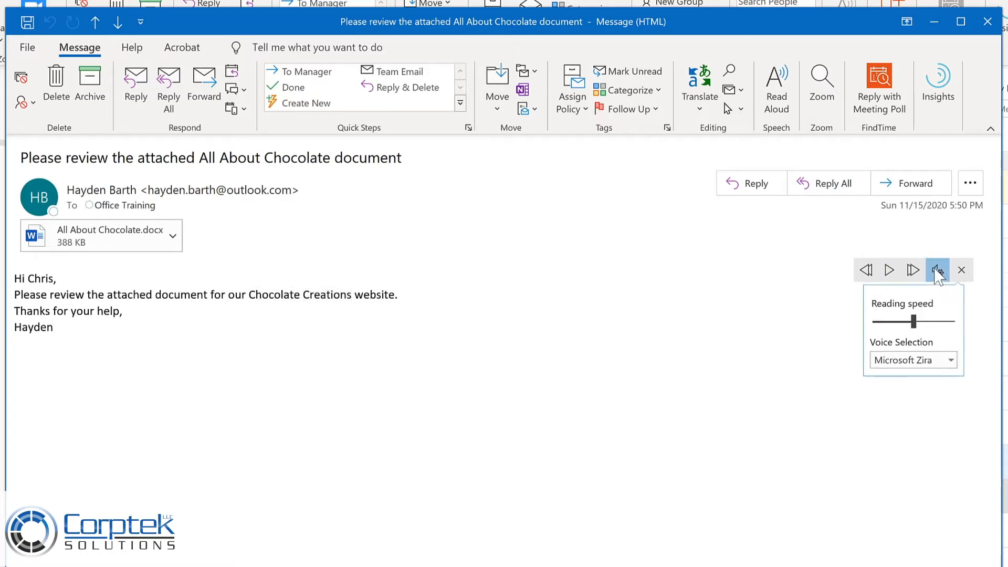
pyautogui.moveTo(918, 322); pyautogui.dragTo(926, 323)
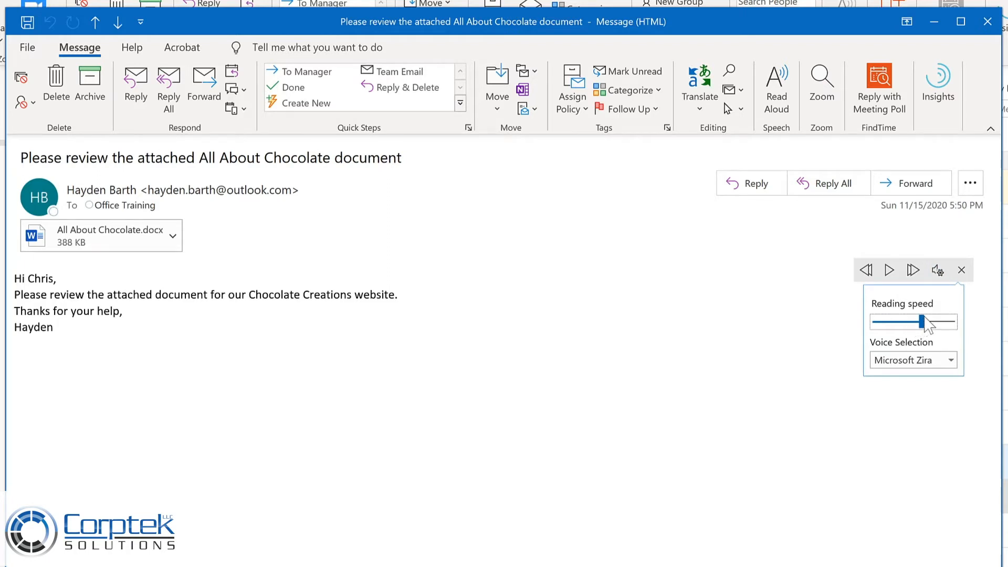
pyautogui.click(950, 360)
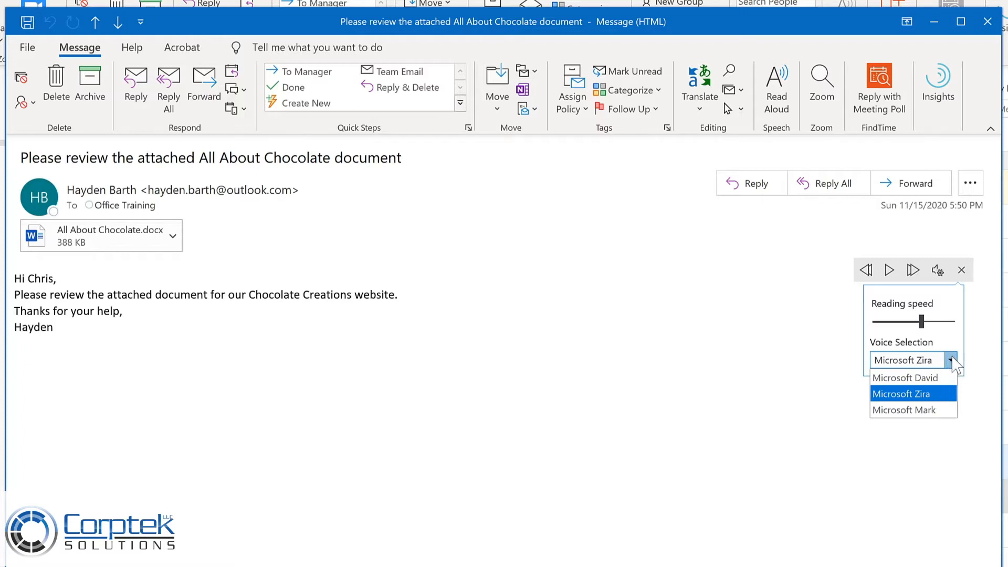
pyautogui.click(939, 410)
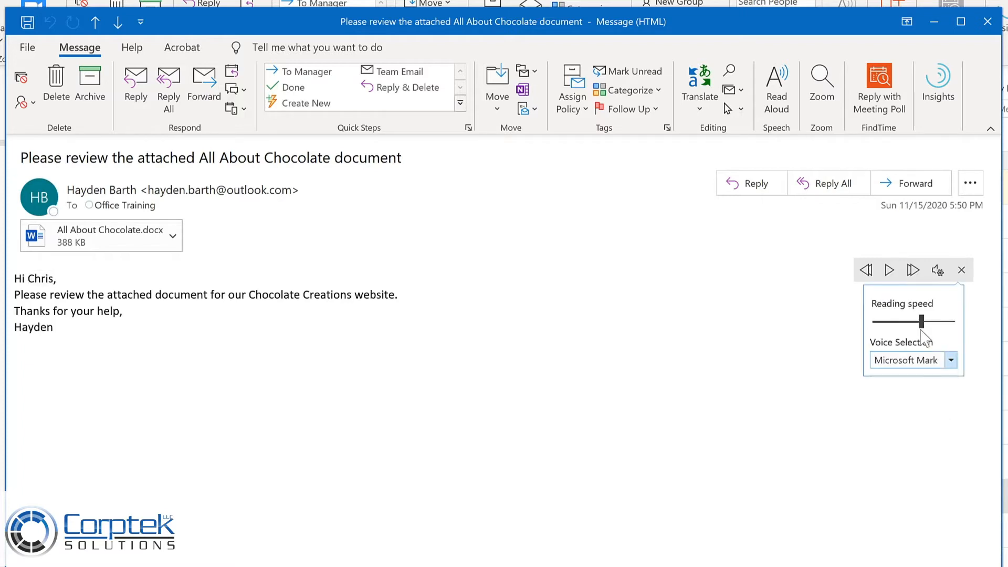
pyautogui.click(889, 271)
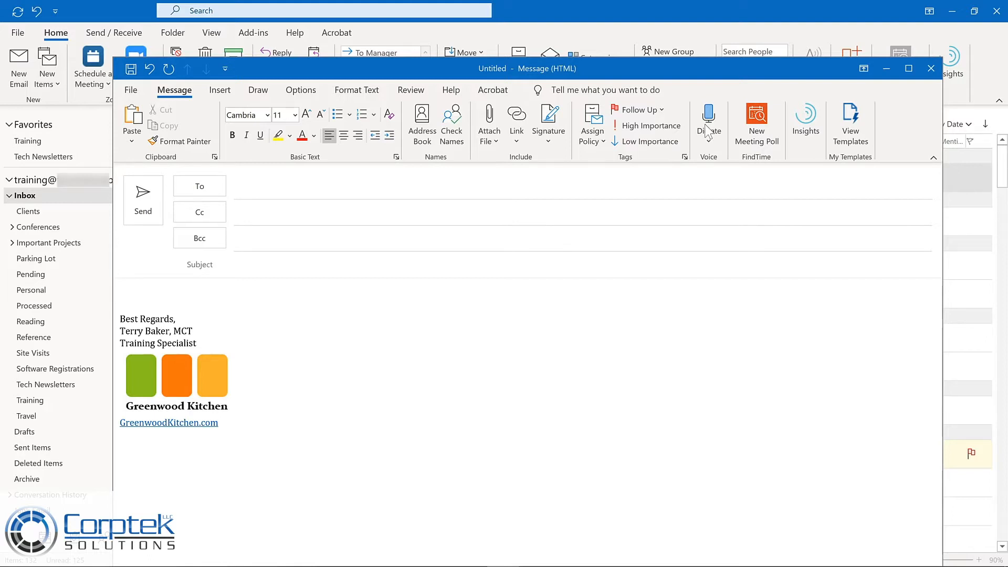
# Start dictation in the new blank message, placing the cursor in the subject and in the body above the signature.
pyautogui.click(708, 133)
pyautogui.click(266, 257)
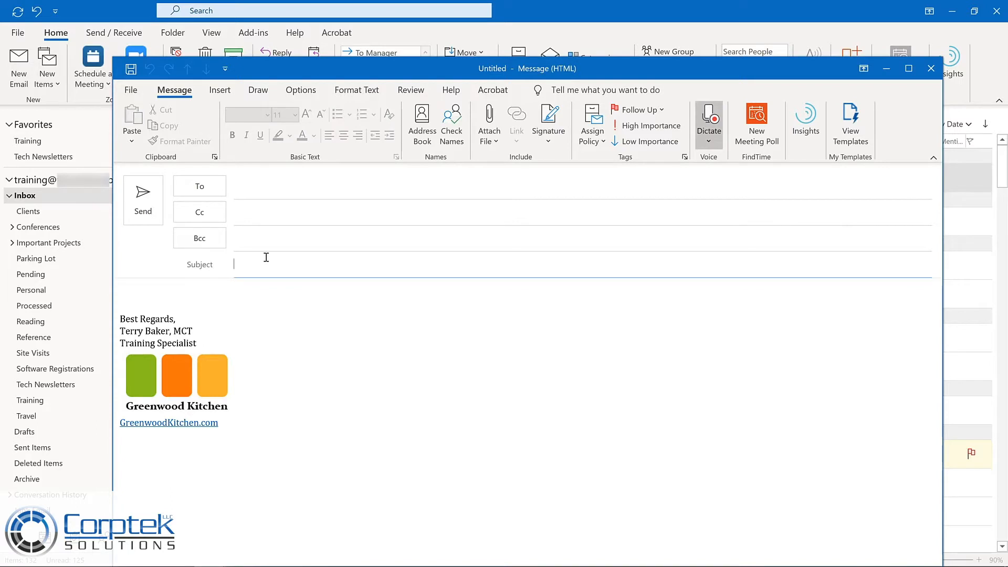
pyautogui.click(206, 297)
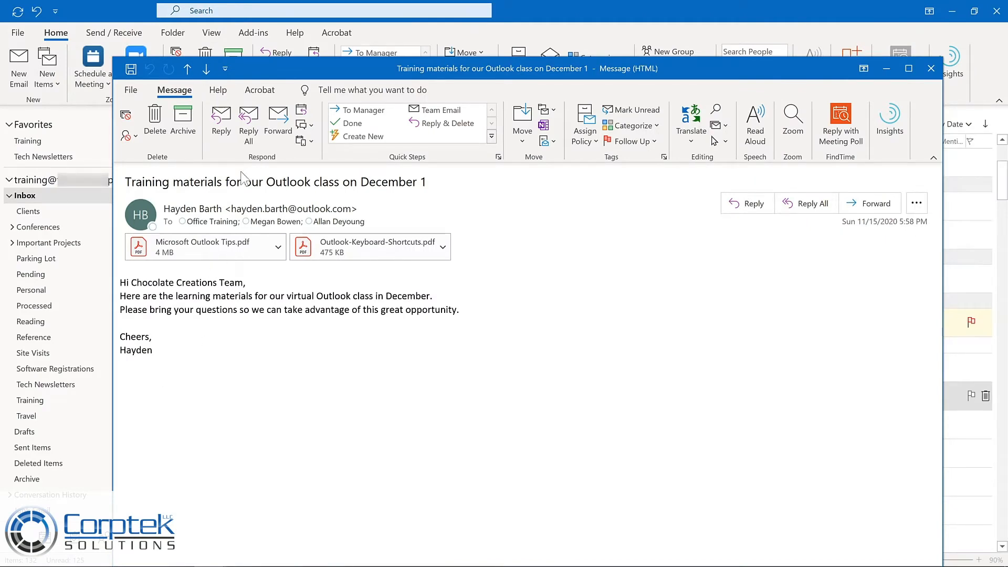
# Reply to all with "Thanks so much! I'm looking forward to working together to learn how to be more productive with Outlook.".
pyautogui.click(249, 127)
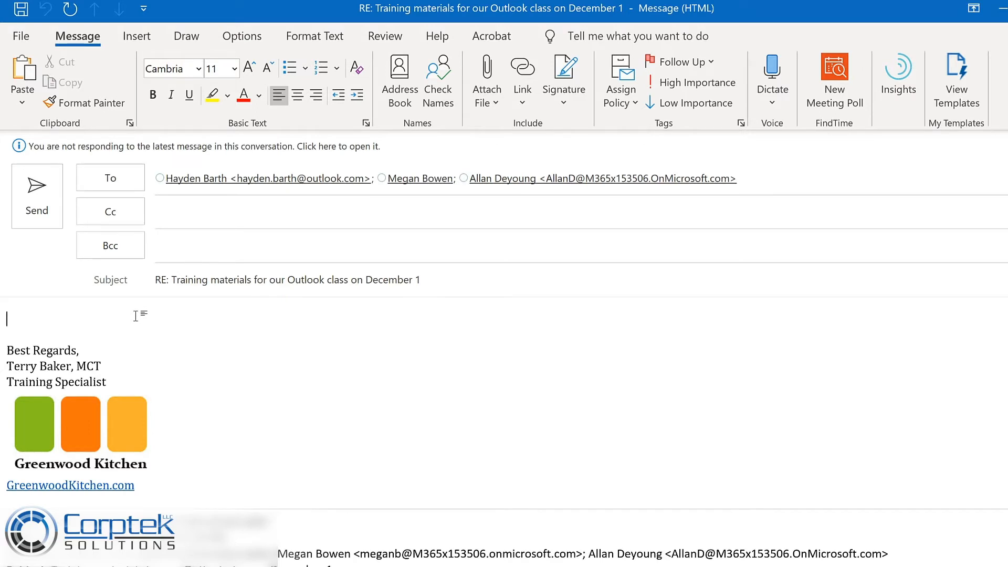
pyautogui.write('Thanks so much! I’m looking forward to working together to learn how to be more productive with Outlook.')
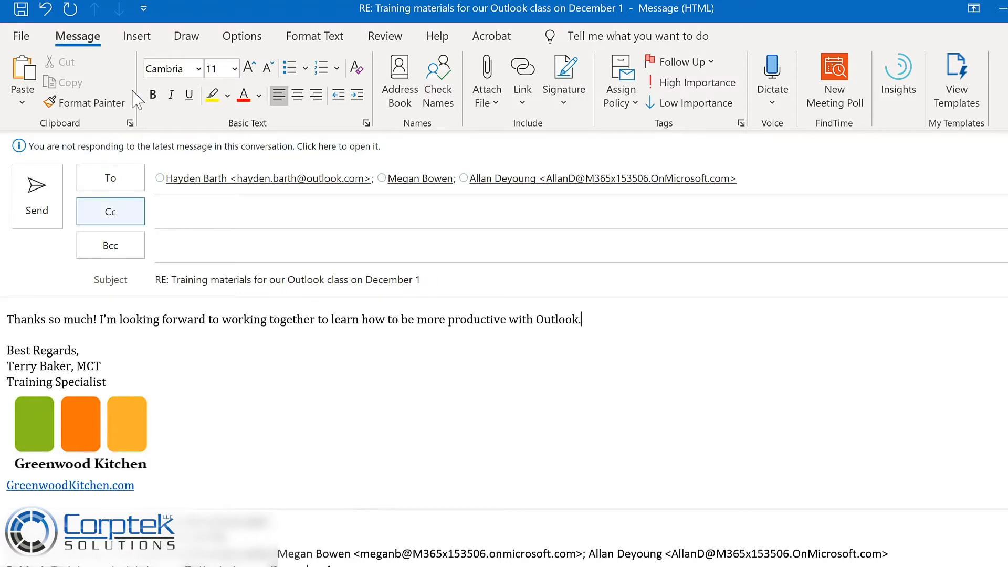
# Delay the reply's delivery until 11/30/2020 at 7:00 AM.
pyautogui.click(252, 38)
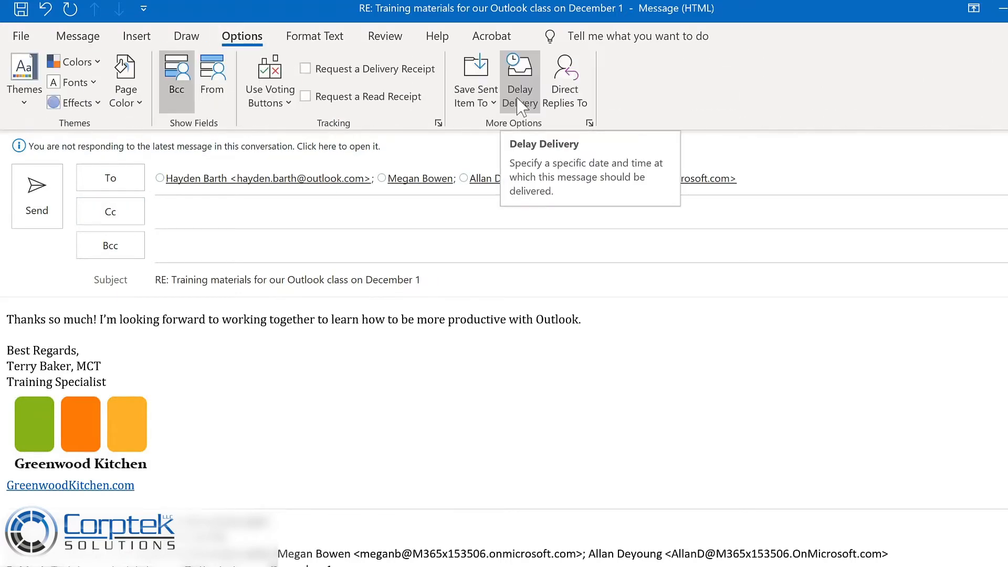
pyautogui.click(520, 100)
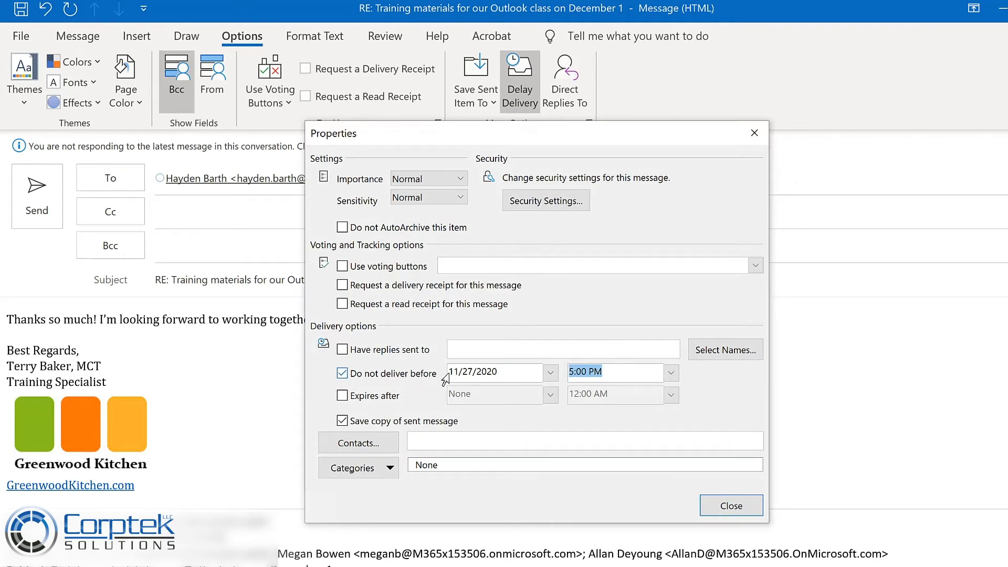
pyautogui.click(551, 373)
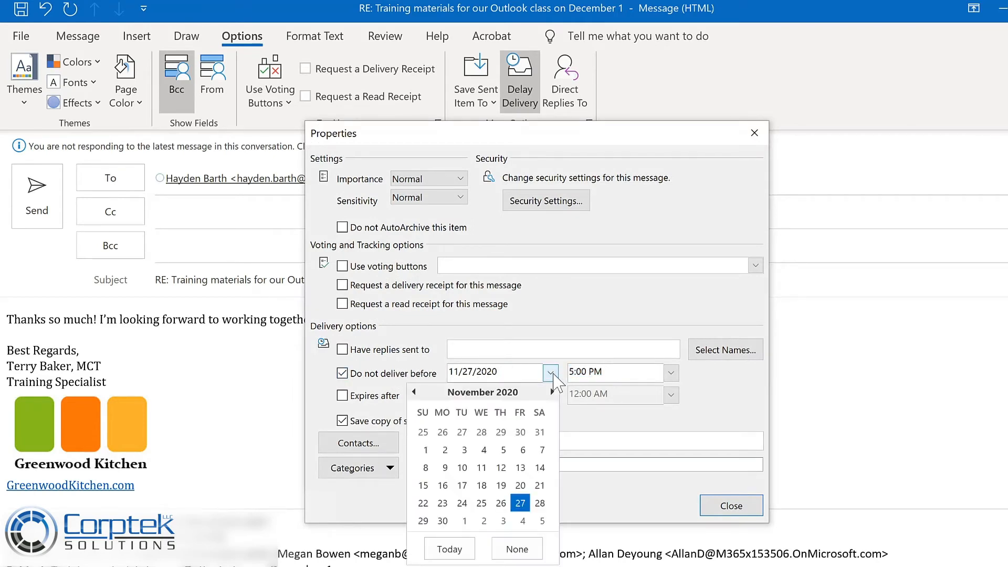
pyautogui.click(444, 520)
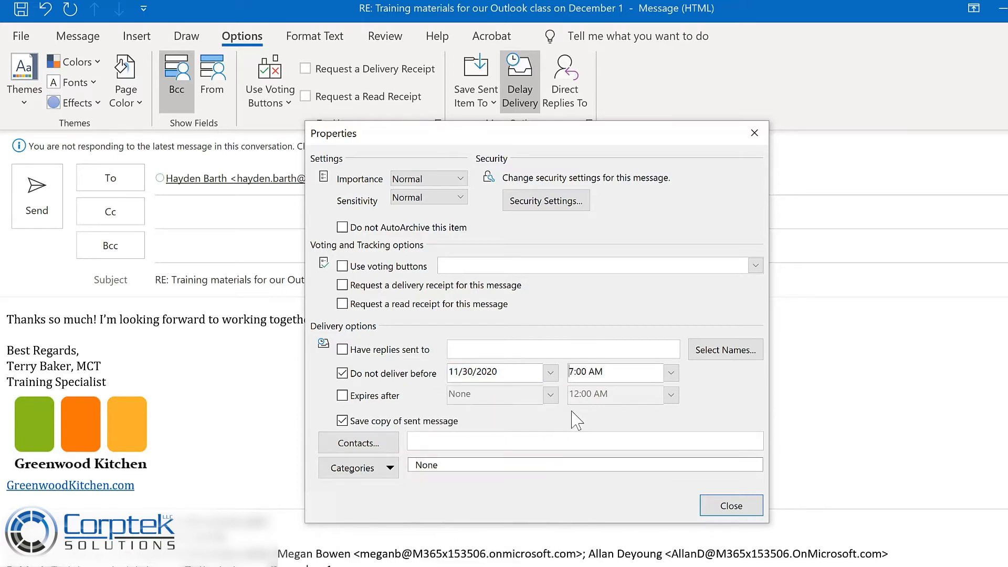
pyautogui.click(734, 506)
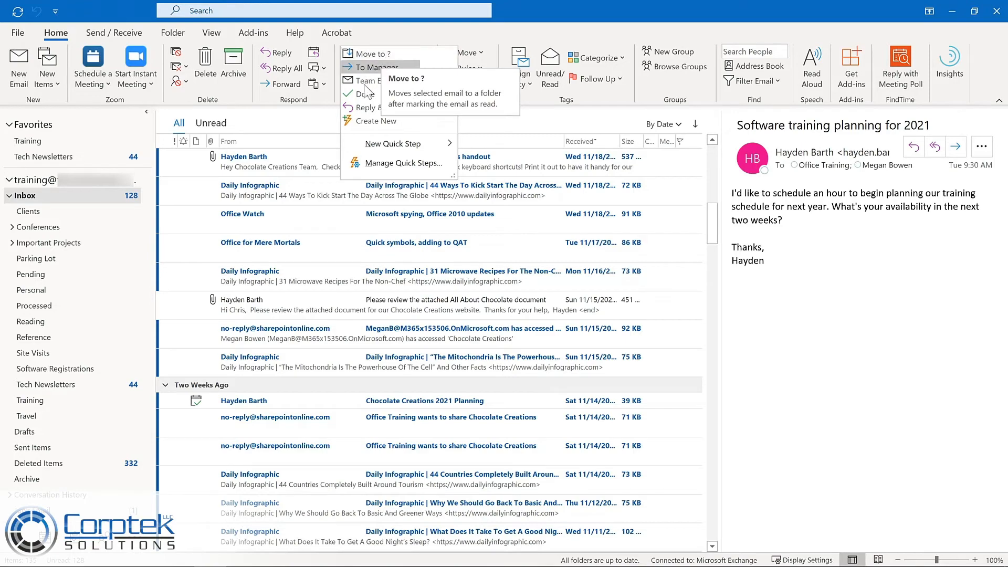
# Create a Quick Step named Tech Newsletters that moves messages to the Tech Newsletters folder.
pyautogui.click(357, 122)
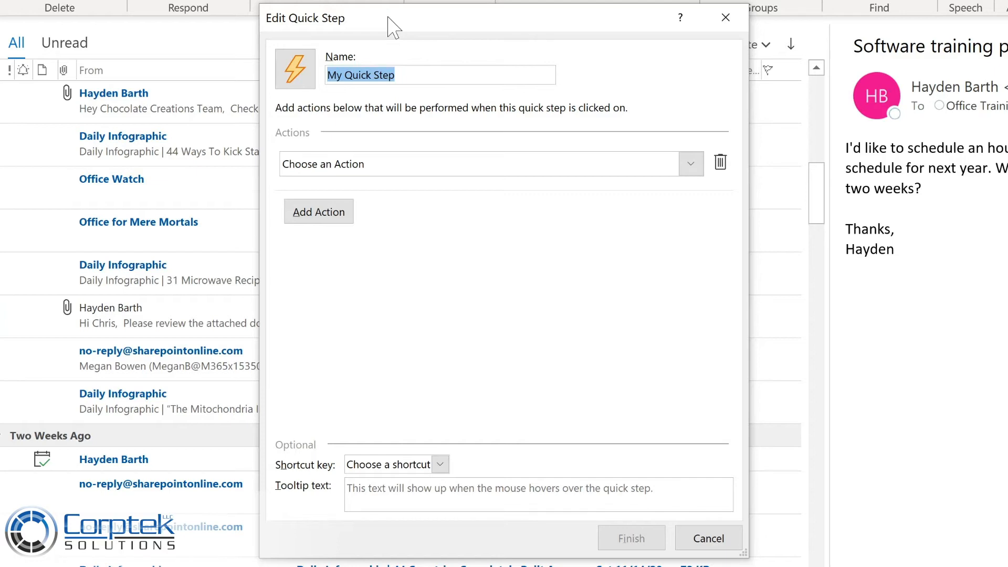
pyautogui.write('Tech Newsletters')
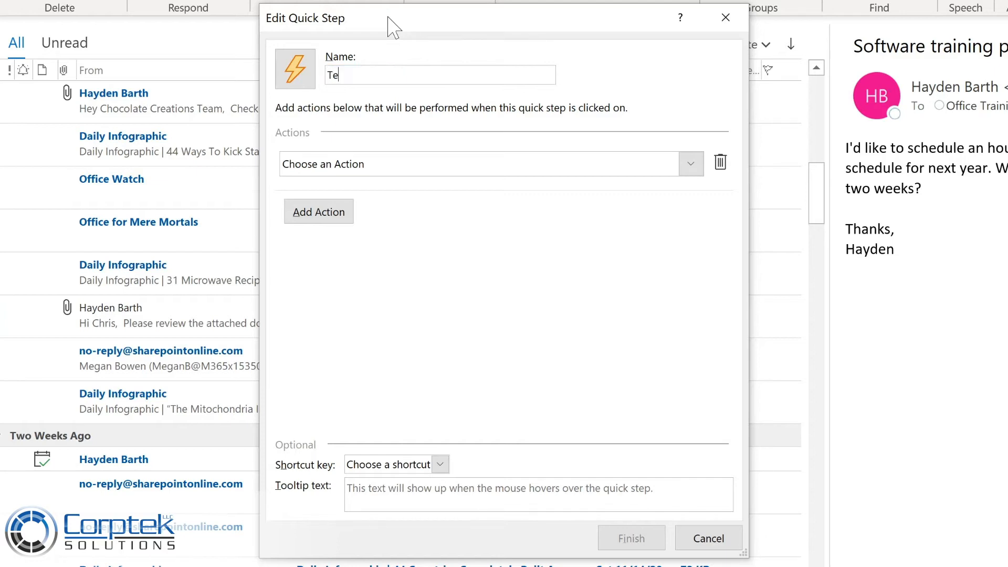
pyautogui.click(690, 167)
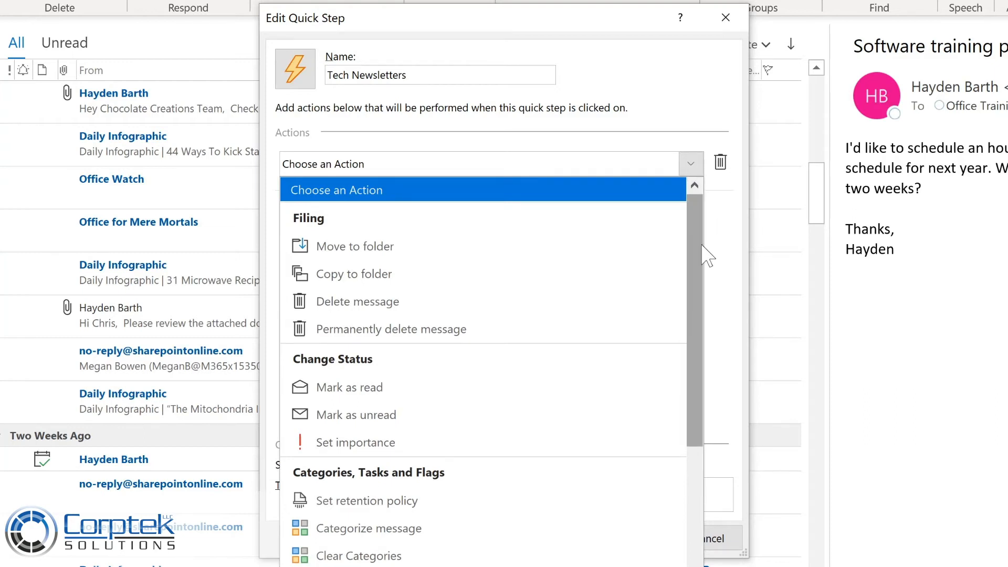
pyautogui.moveTo(696, 249); pyautogui.dragTo(692, 402)
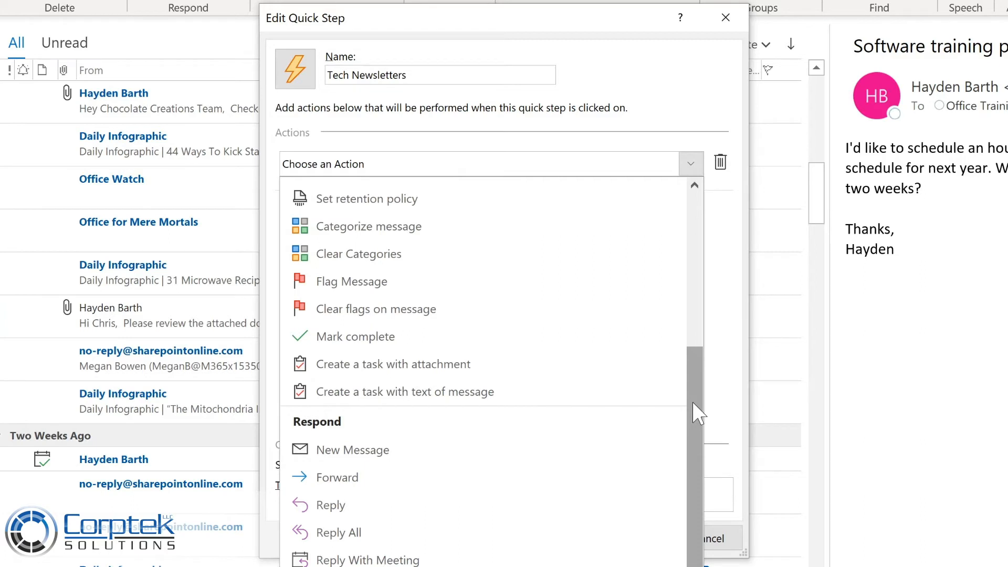
pyautogui.moveTo(693, 403); pyautogui.dragTo(683, 493)
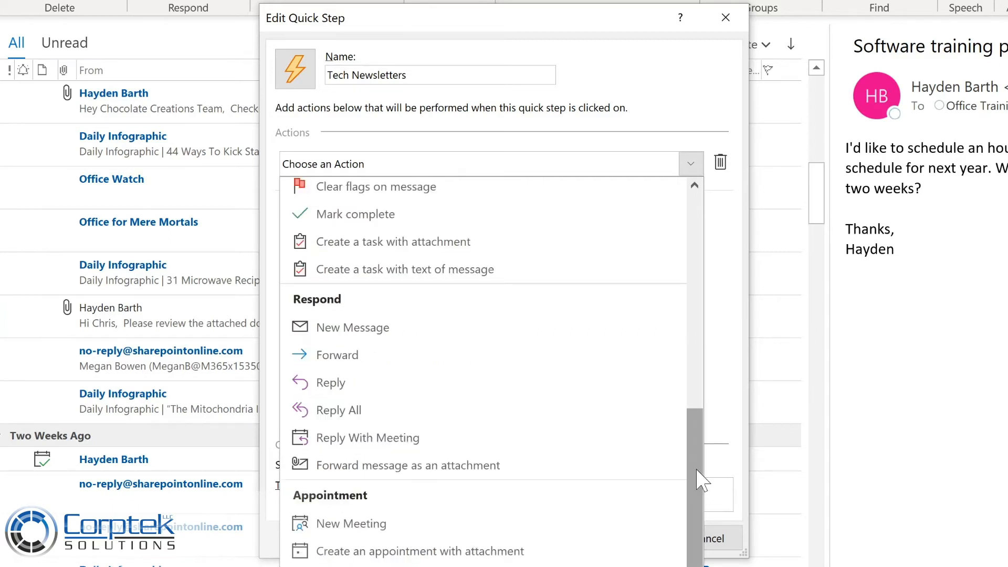
pyautogui.moveTo(697, 469); pyautogui.dragTo(696, 209)
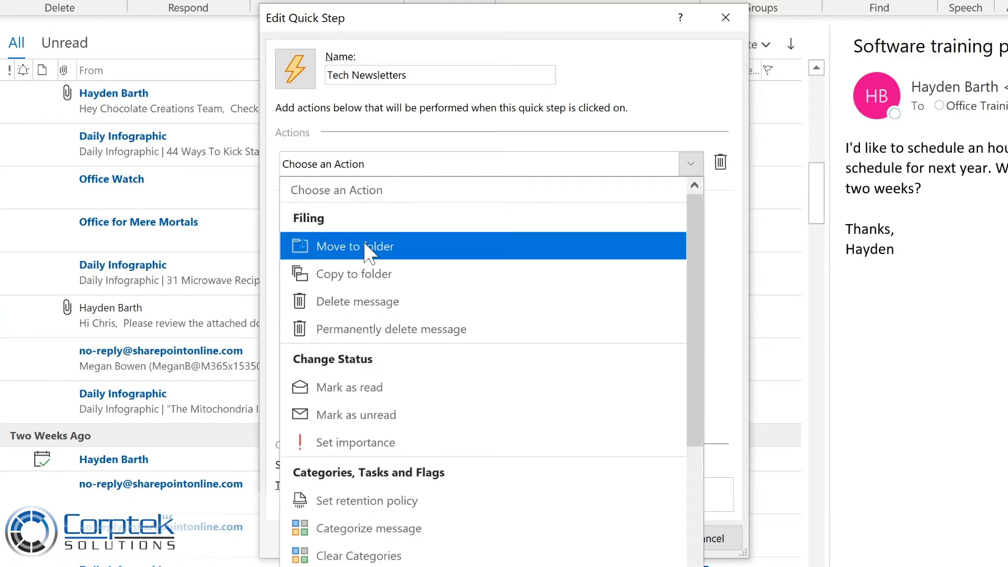
pyautogui.click(364, 245)
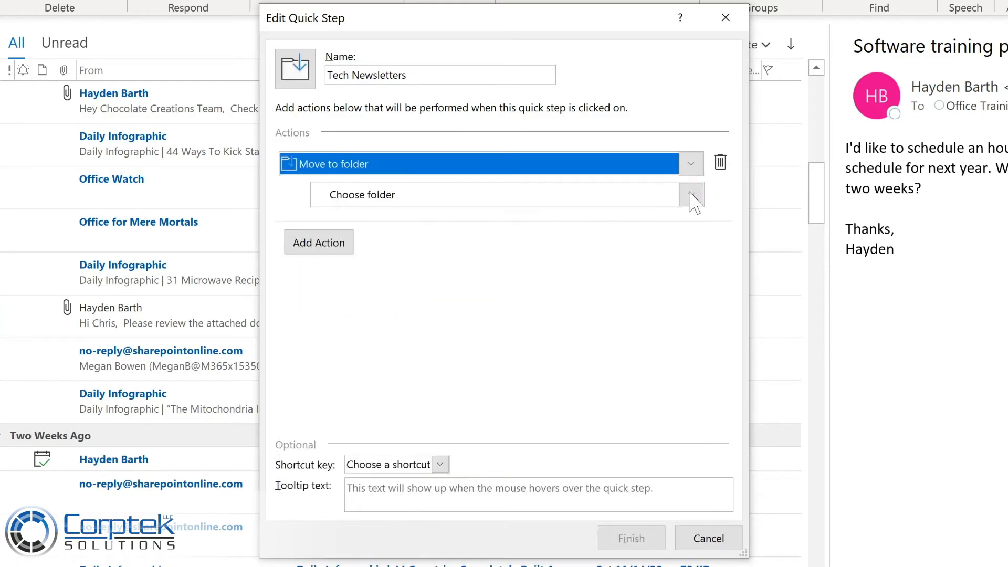
pyautogui.click(692, 195)
pyautogui.click(692, 195)
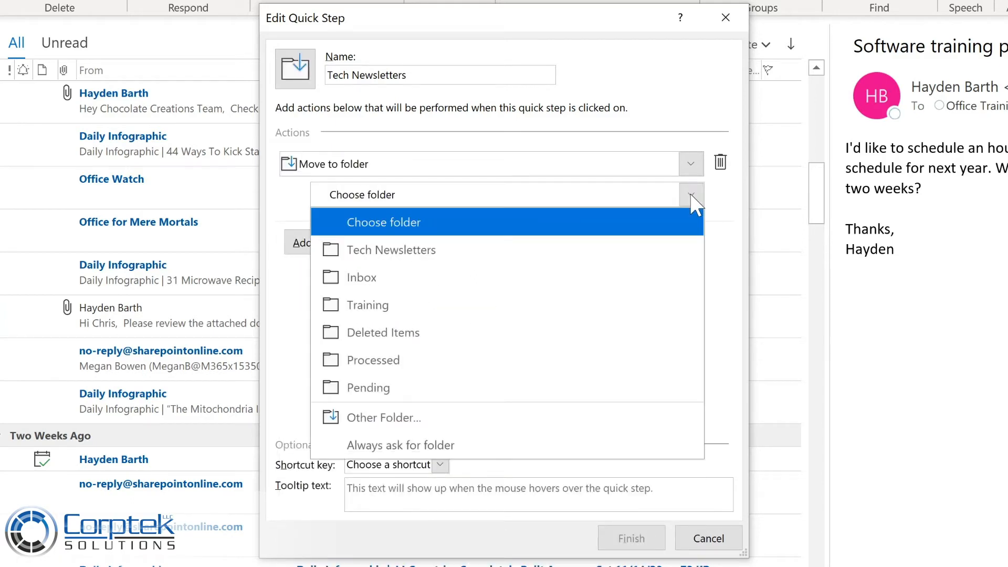
pyautogui.click(454, 252)
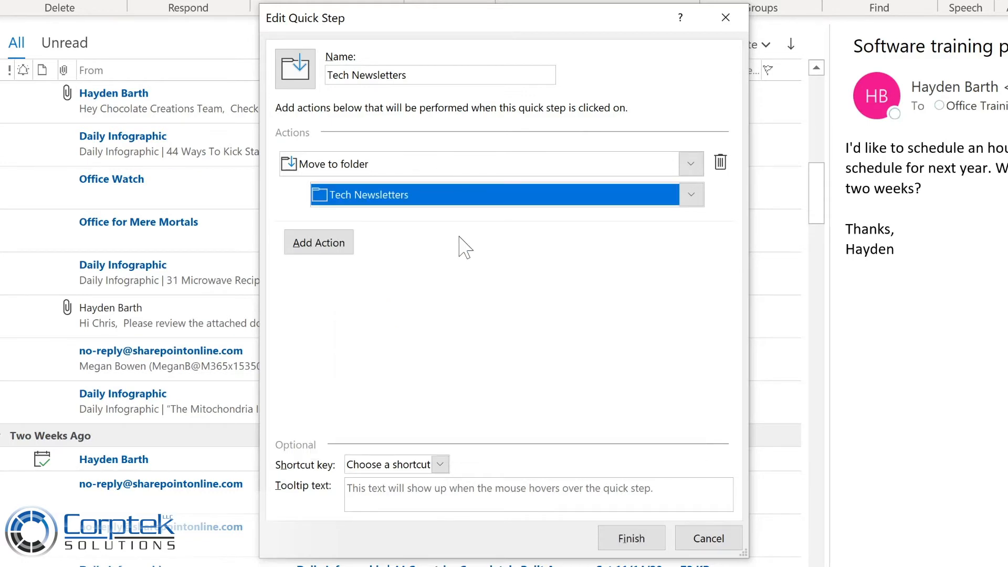
# Add a second action to the Quick Step that marks the message as read.
pyautogui.click(318, 244)
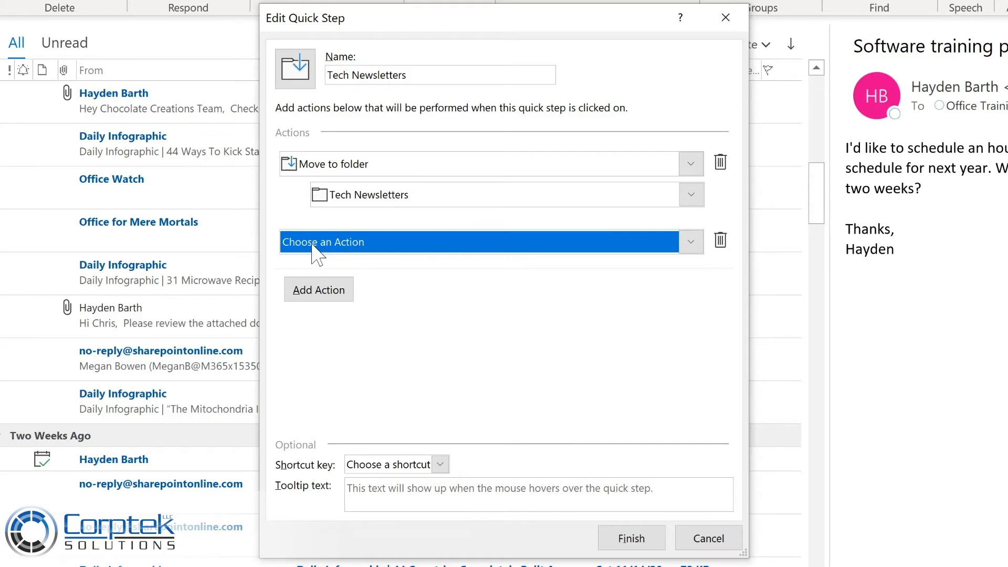
pyautogui.click(350, 244)
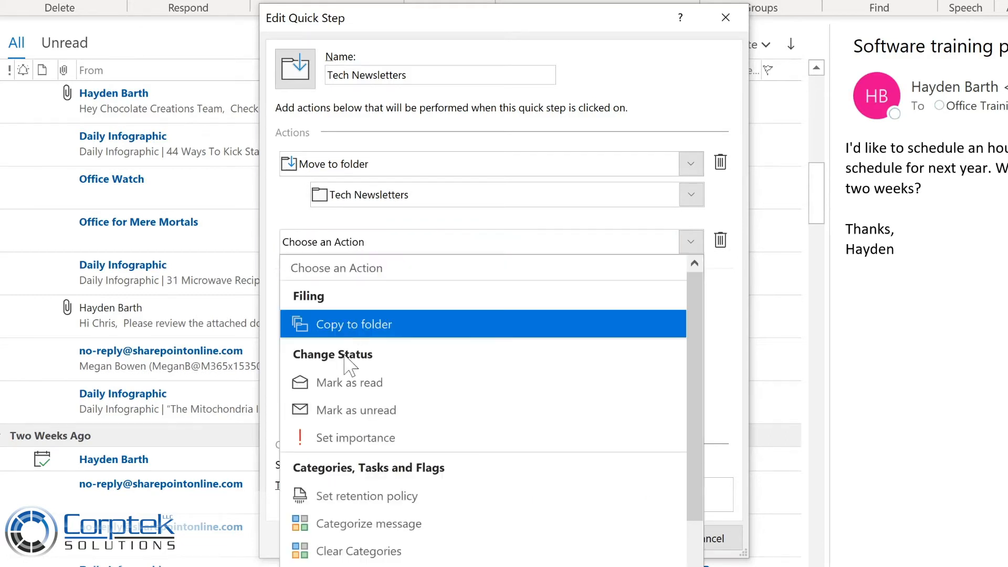
pyautogui.click(349, 383)
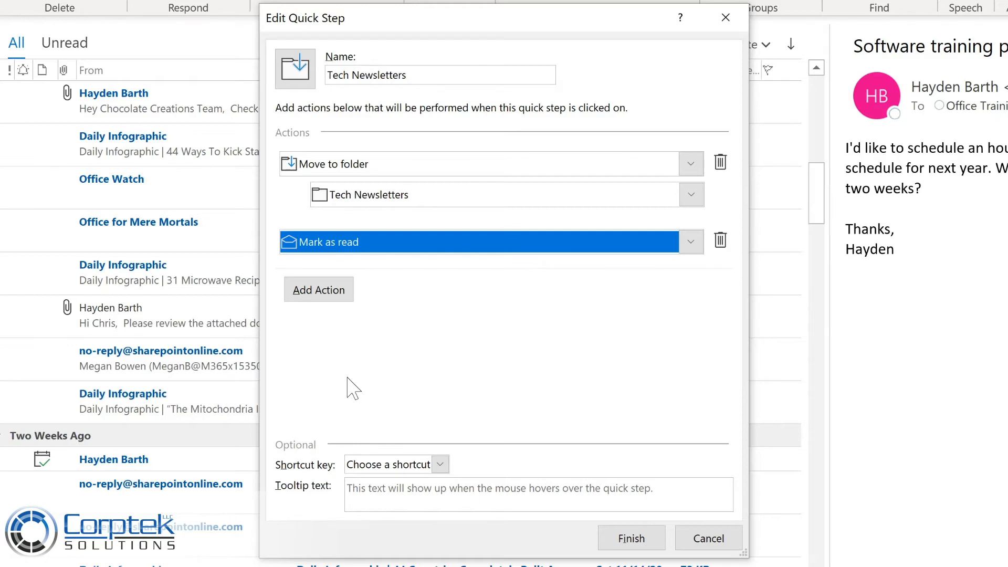
# Assign CTRL+SHIFT+1 to the Quick Step, set its tooltip text to "Move to Tech Newsletter folder", and save it.
pyautogui.click(440, 464)
pyautogui.click(388, 501)
pyautogui.write('Move to Tech Newsletter folder')
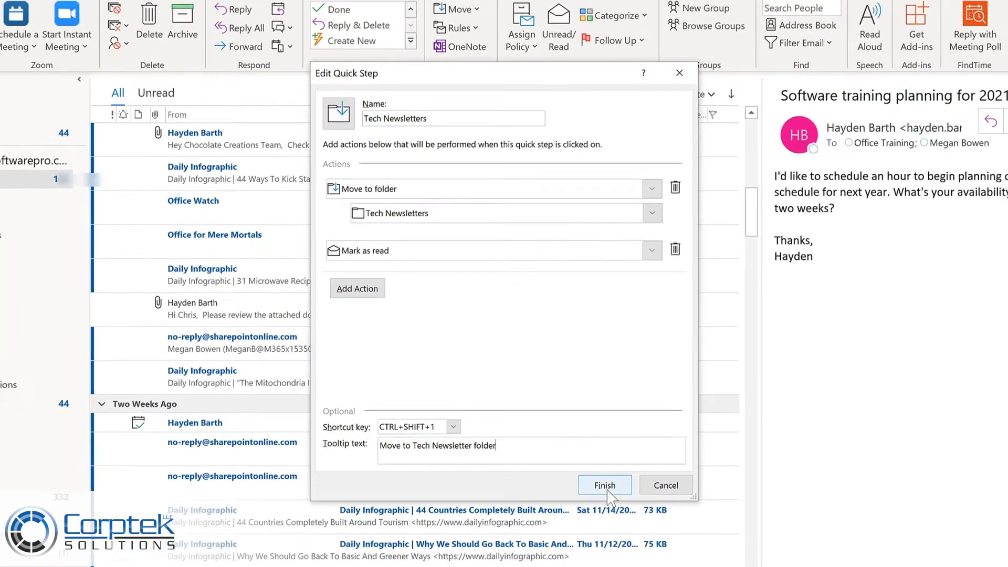
pyautogui.click(605, 486)
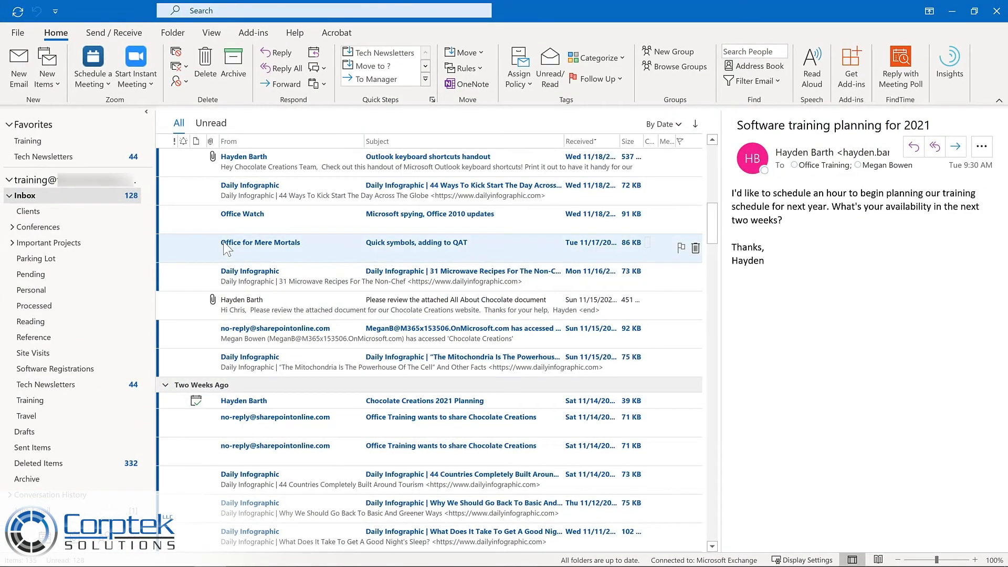
# Run the Tech Newsletters Quick Step on the Office Watch message "Microsoft spying, Office 2010 updates" and the Office for Mere Mortals message "Quick symbols, adding to QAT".
pyautogui.click(244, 217)
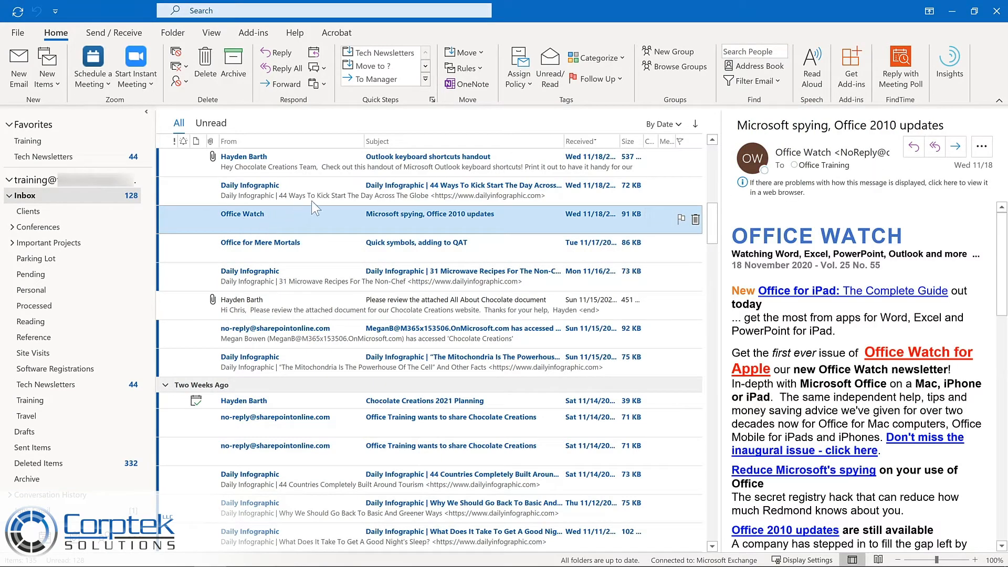
pyautogui.click(398, 52)
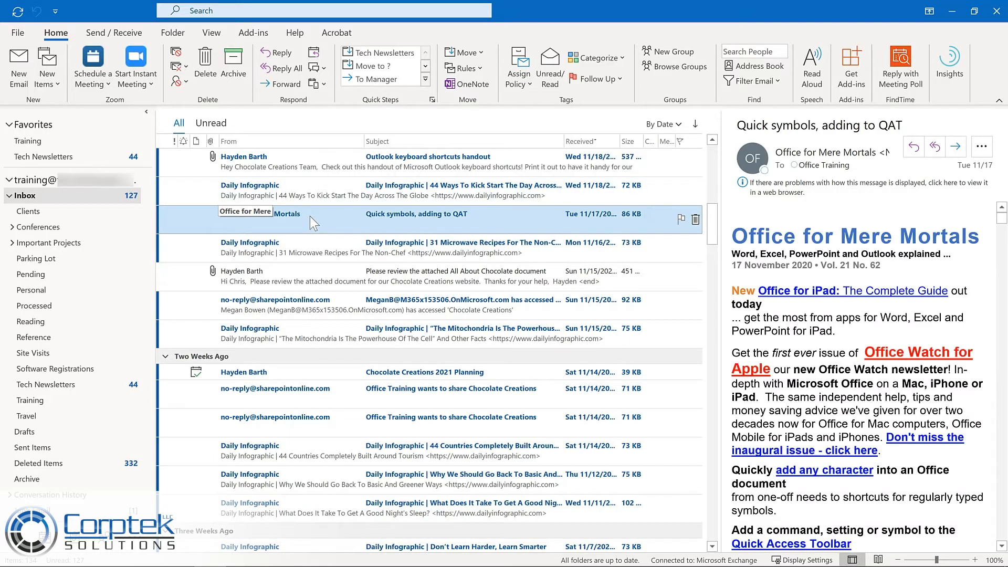
pyautogui.hotkey('ctrl', 'shift', '1')
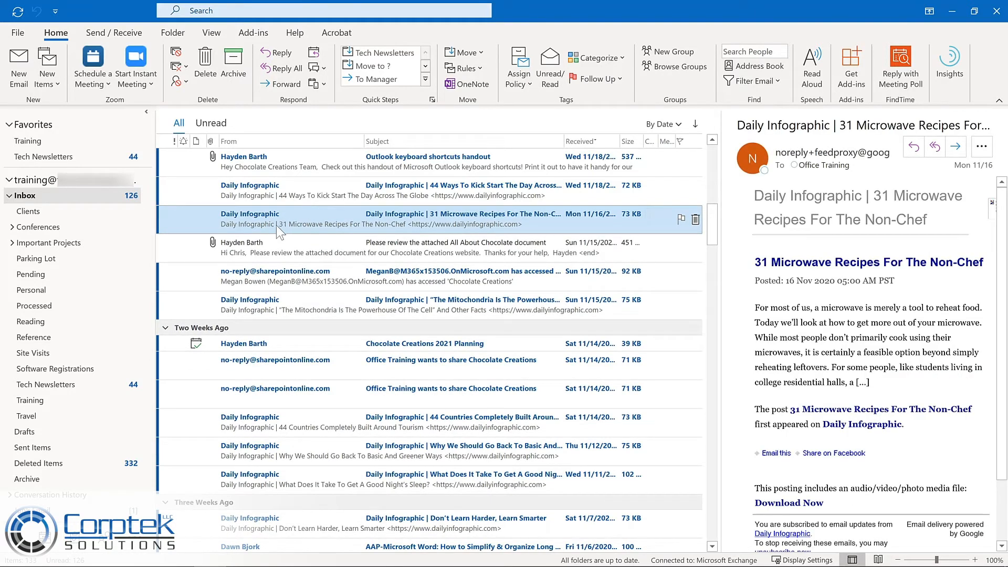
# Check the Tech Newsletters folder for the moved messages and open the Quick Steps management window.
pyautogui.click(86, 385)
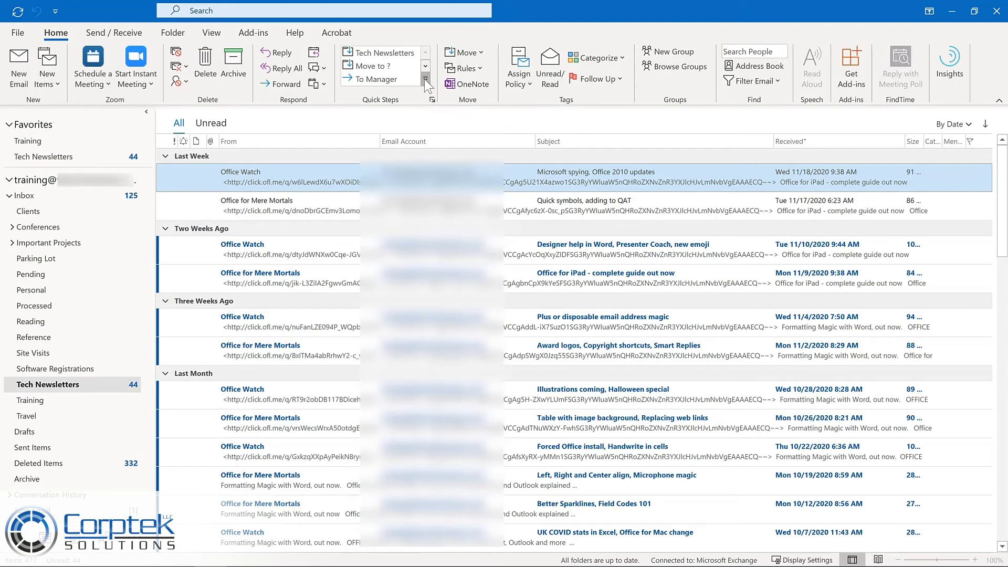
pyautogui.click(425, 79)
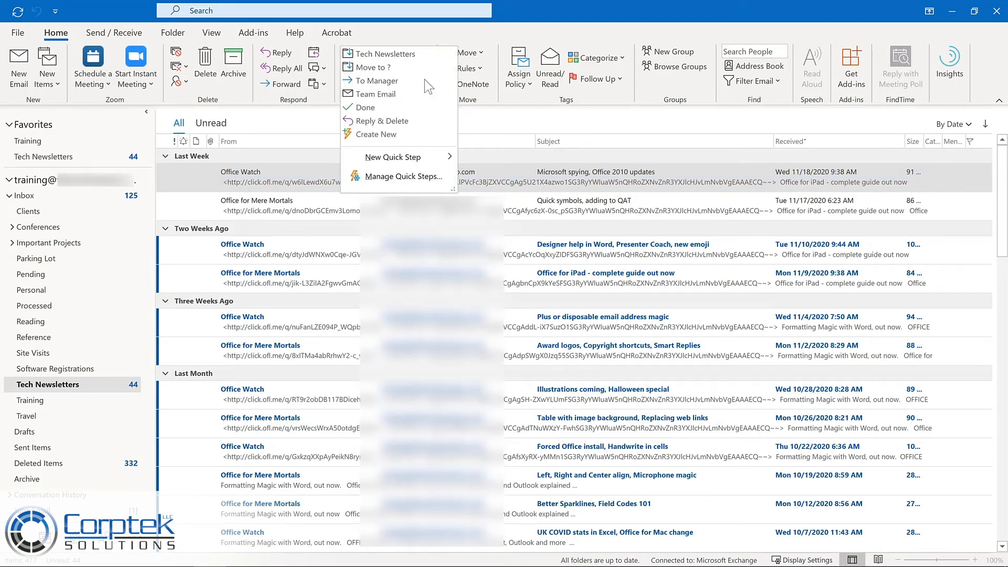
pyautogui.click(388, 176)
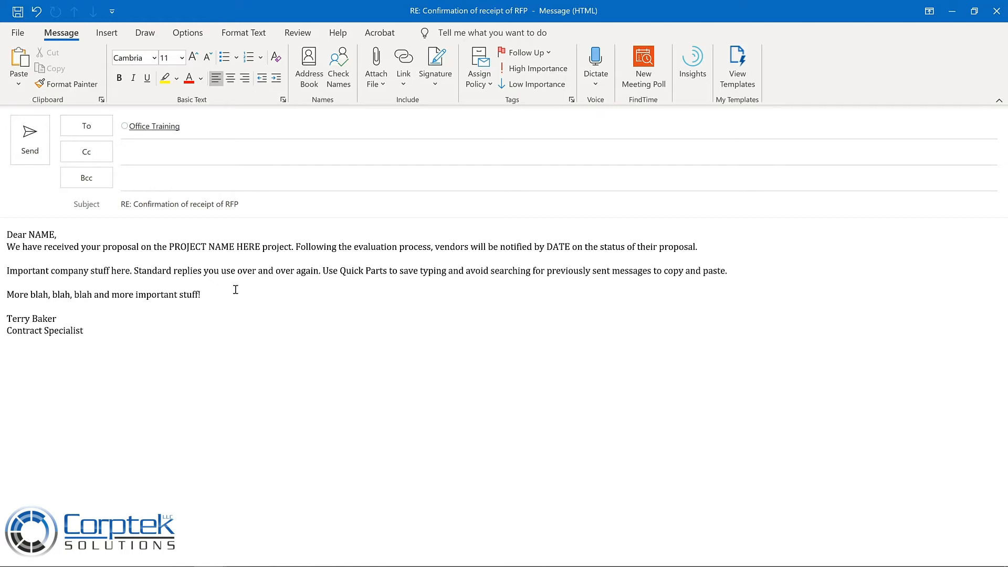
# Save the entire body of the RFP receipt confirmation reply as a Quick Part, naming it "Proposal response".
pyautogui.hotkey('ctrl', 'a')
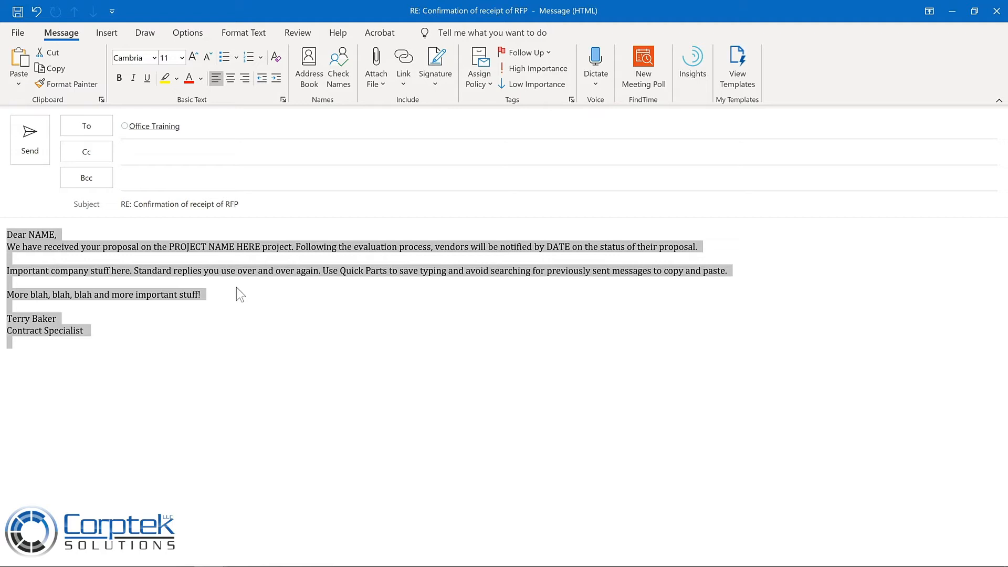
pyautogui.click(97, 33)
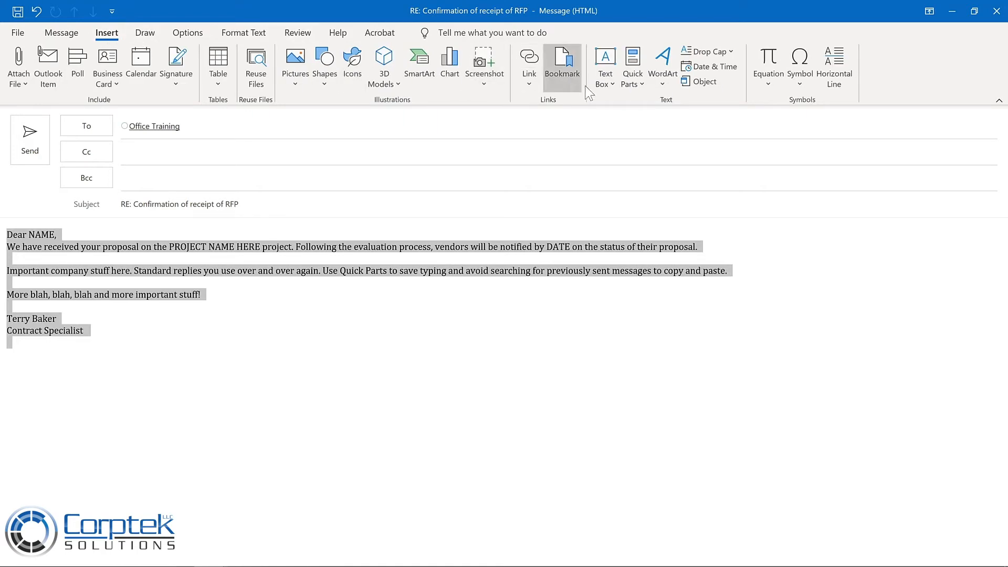
pyautogui.click(642, 86)
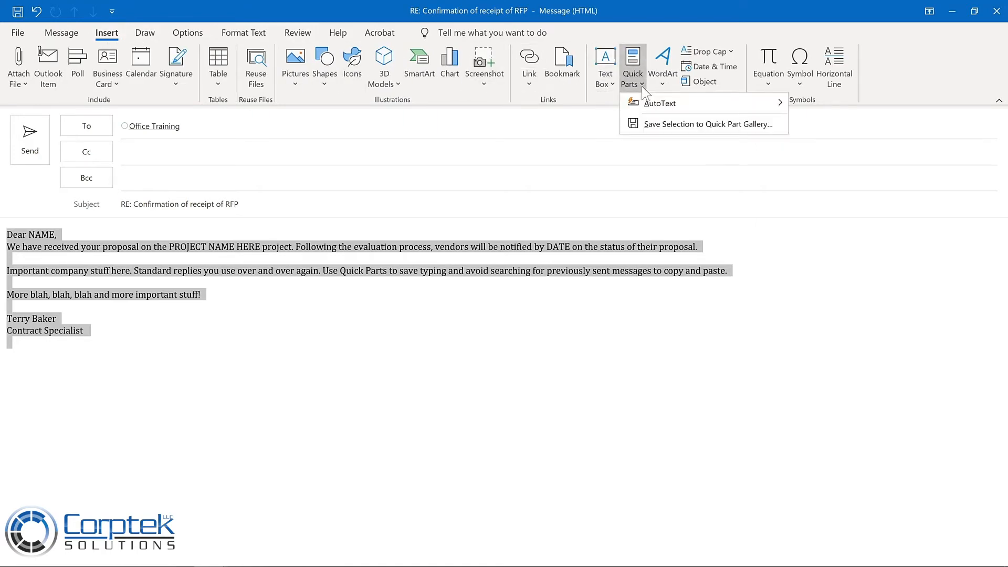
pyautogui.click(657, 124)
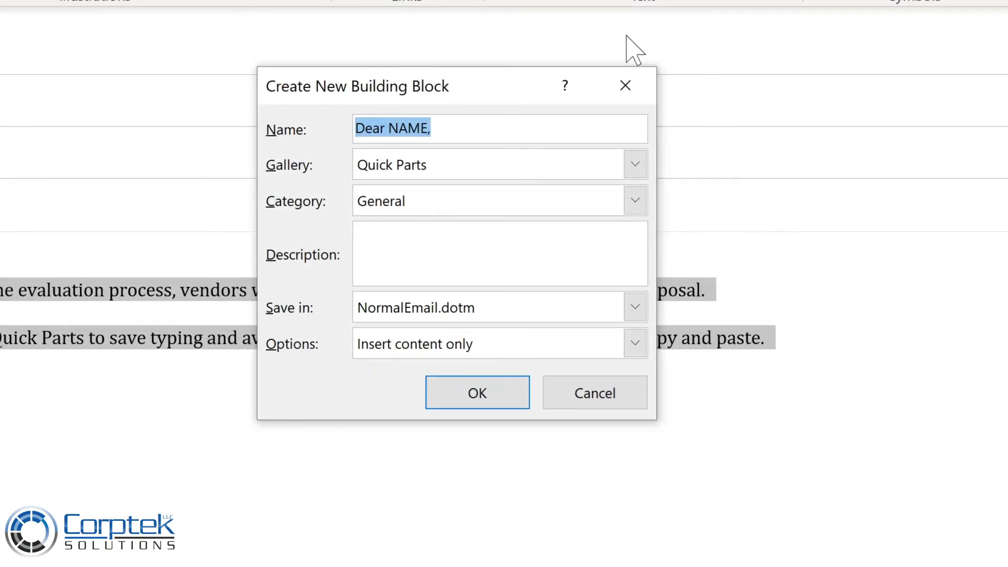
pyautogui.write('Proposal response')
# Create a new category named Proposals for the building block.
pyautogui.click(635, 200)
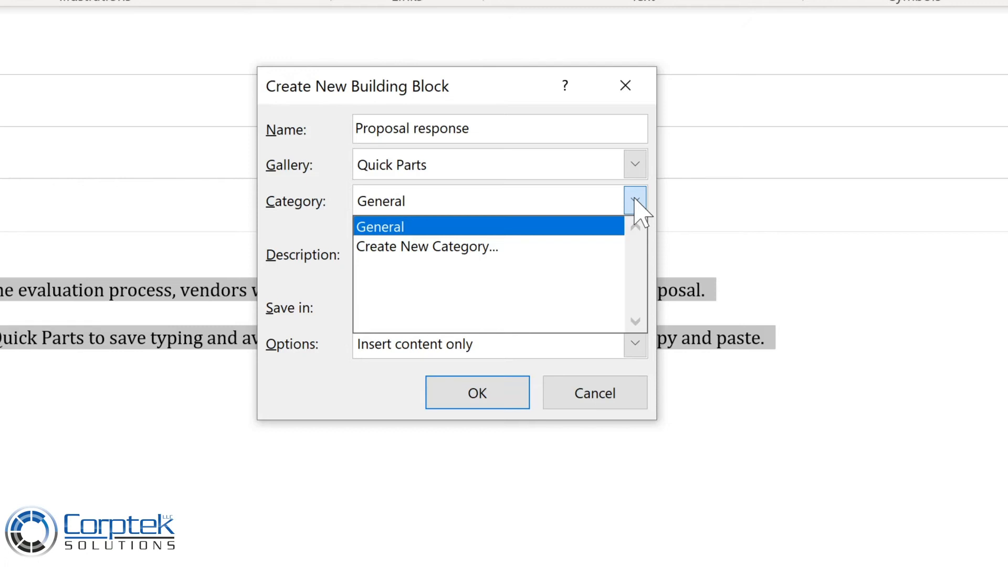
pyautogui.click(427, 247)
pyautogui.write('Pro')
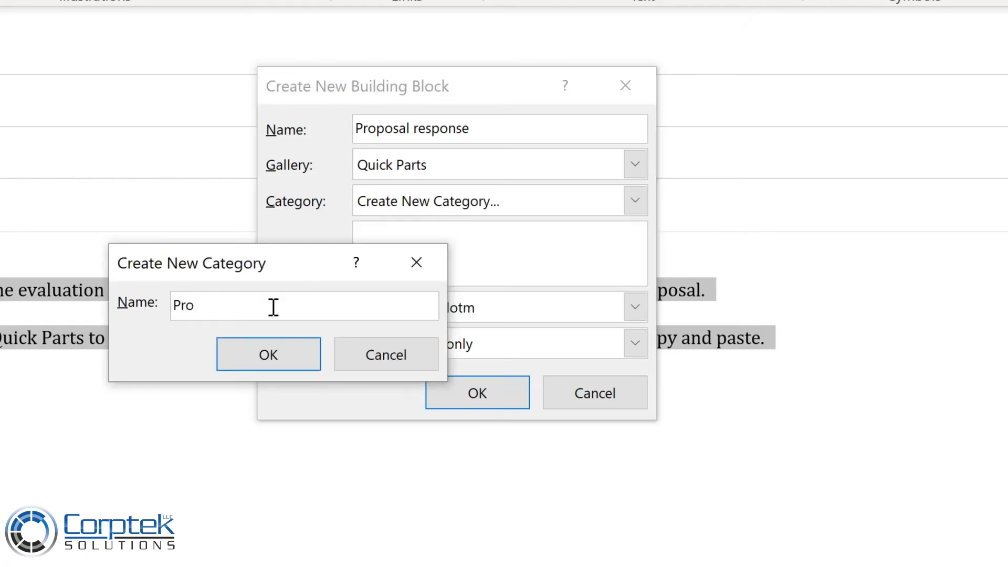
pyautogui.write('posals')
pyautogui.press('Return')
# Describe the building block as "Response to project proposals", keep the "Insert content only" option, and save it.
pyautogui.click(396, 233)
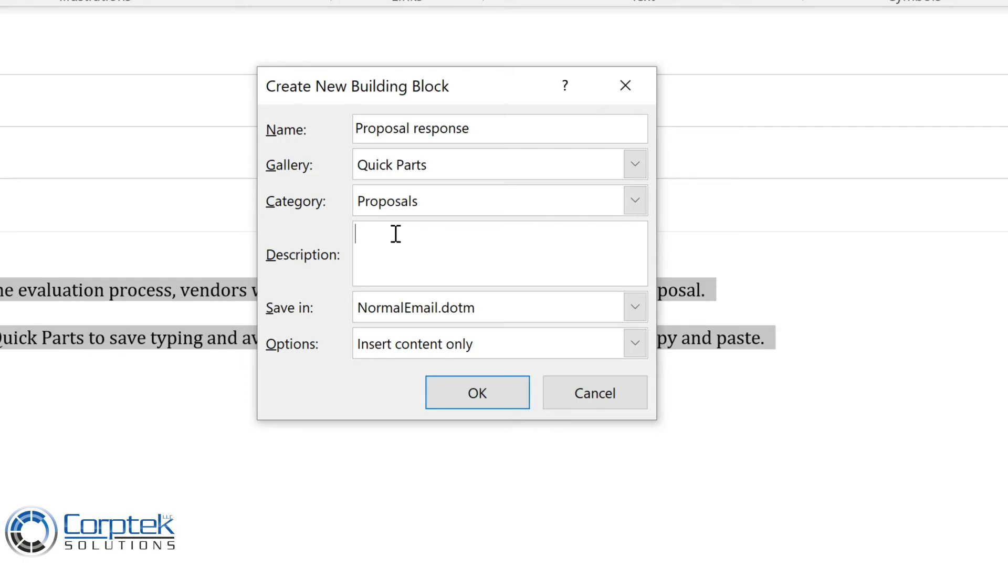
pyautogui.write('Response to project proposals')
pyautogui.click(635, 343)
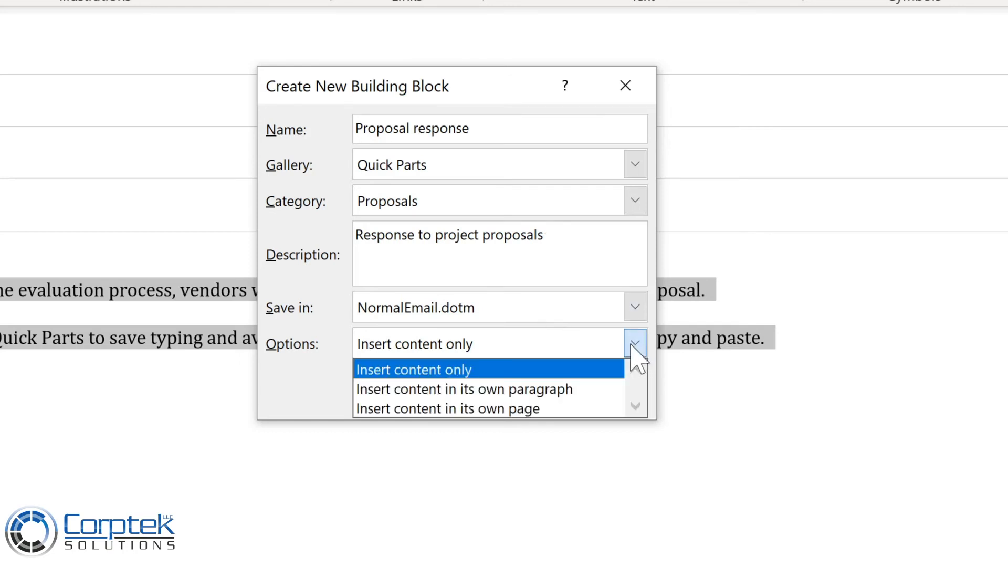
pyautogui.click(633, 346)
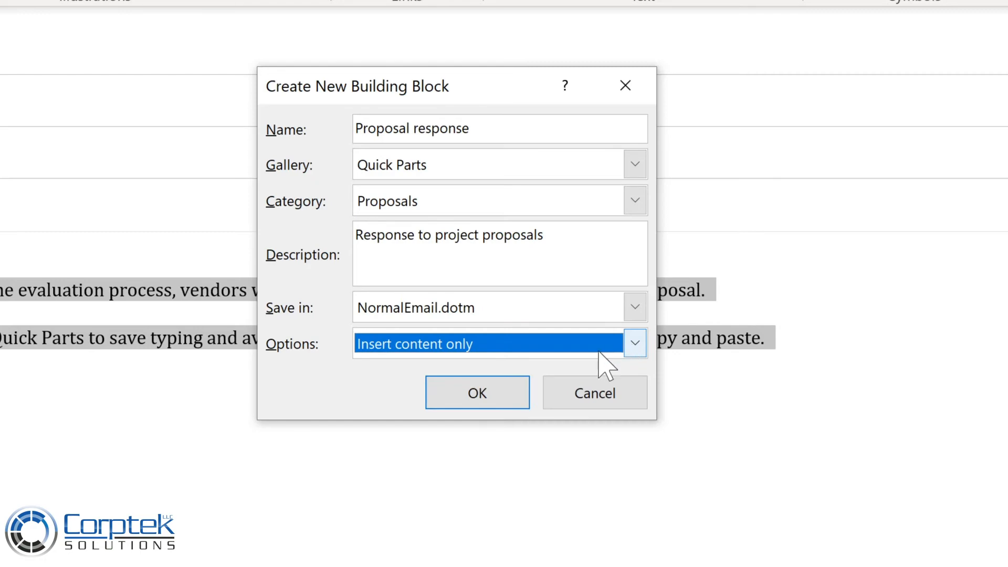
pyautogui.click(477, 395)
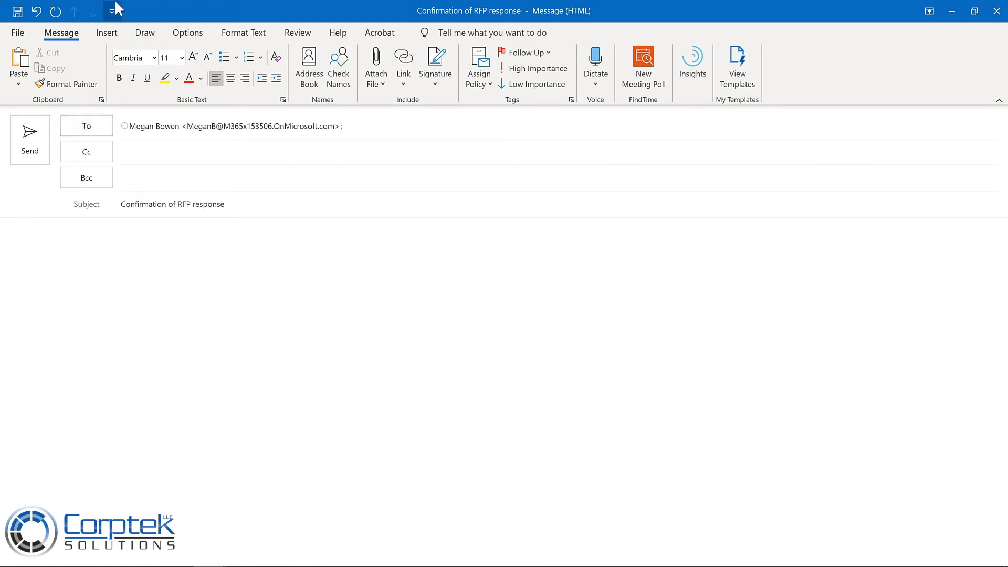
# Insert the Proposal response Quick Part into the empty body of the "Confirmation of RFP response" message.
pyautogui.click(111, 35)
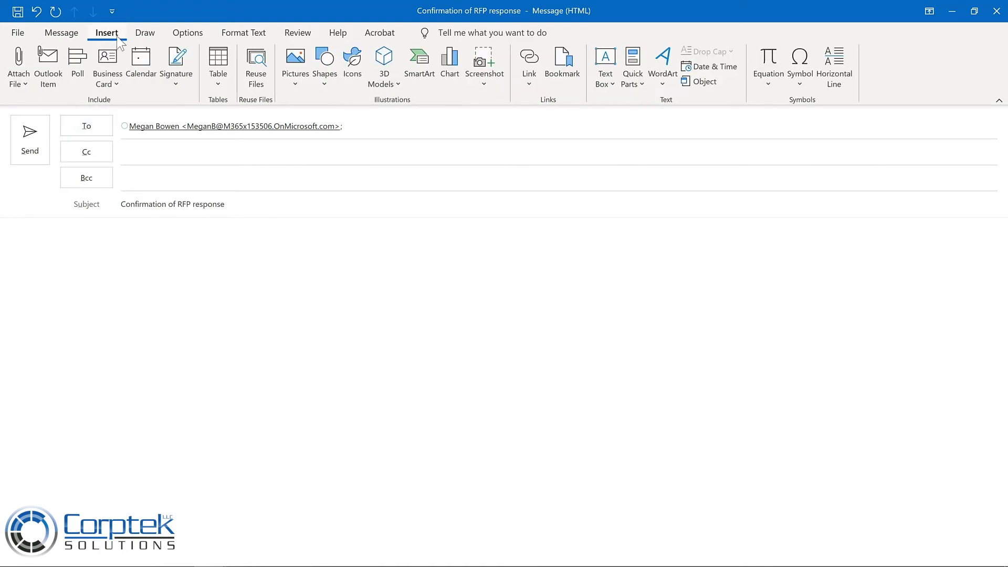
pyautogui.click(632, 93)
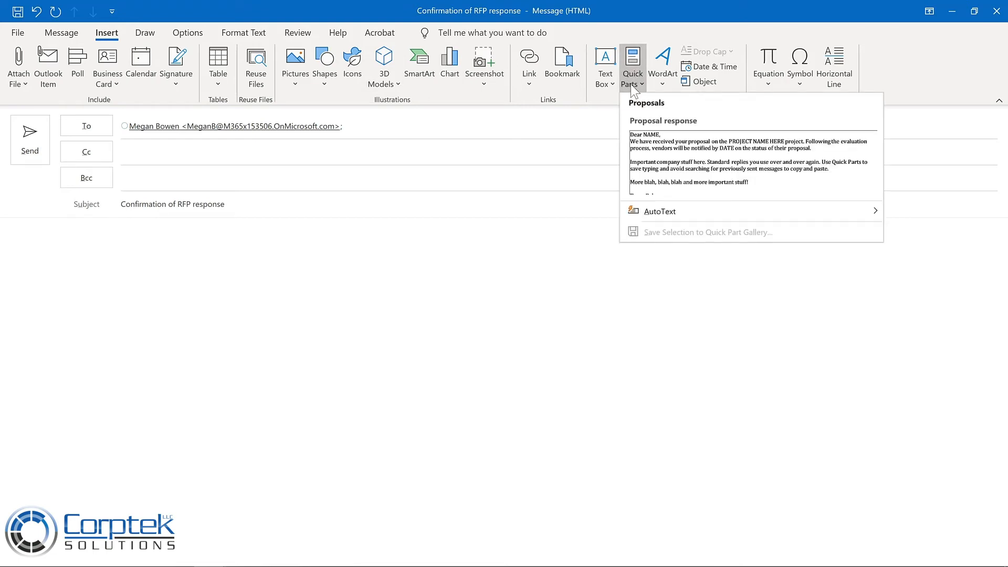
pyautogui.click(676, 153)
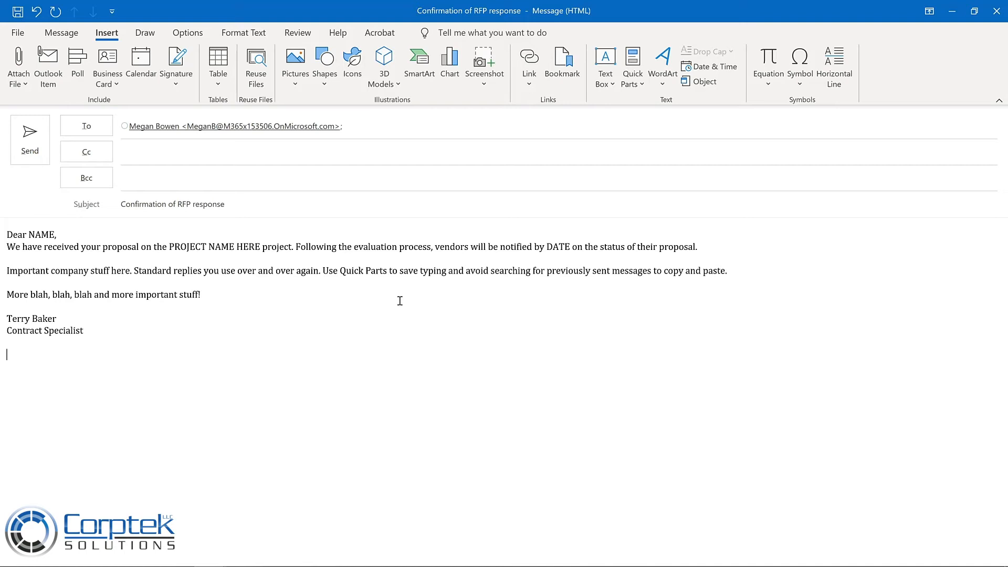
# Open the organizer for editing or deleting building blocks from the saved Proposal response Quick Part.
pyautogui.click(632, 84)
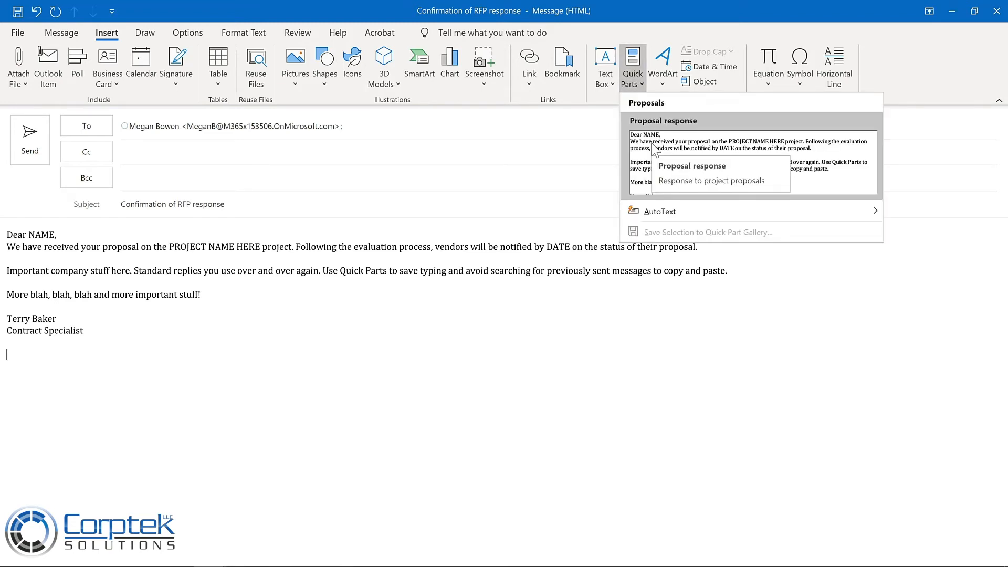
pyautogui.rightClick(654, 150)
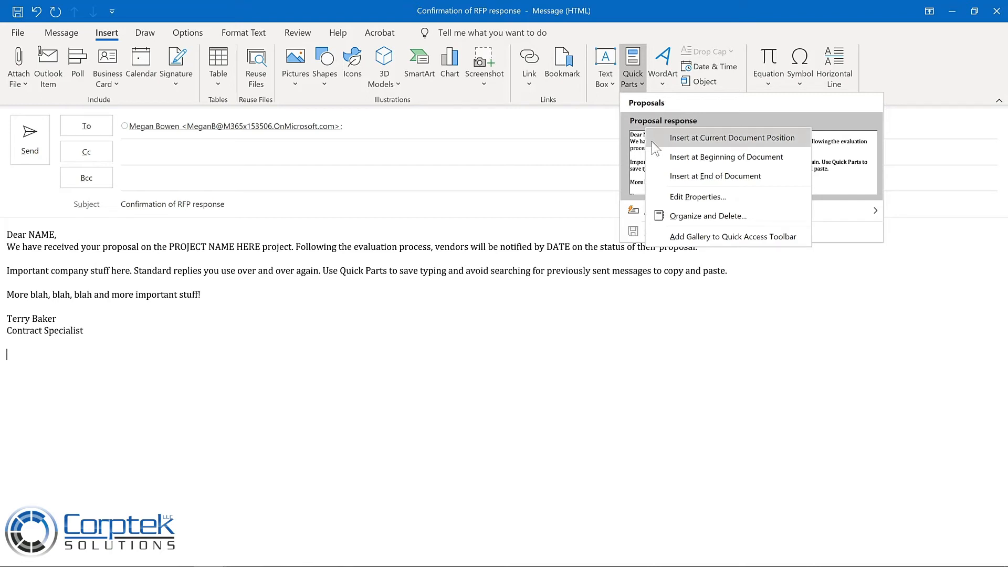
pyautogui.click(677, 214)
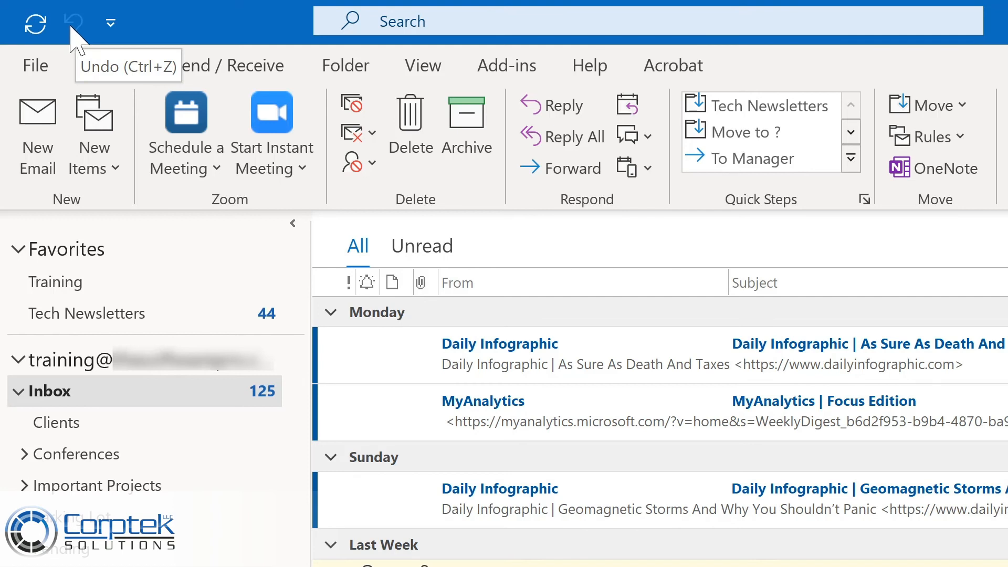
# Add the Reply, Reply All and Forward commands to the main window's Quick Access Toolbar.
pyautogui.click(115, 27)
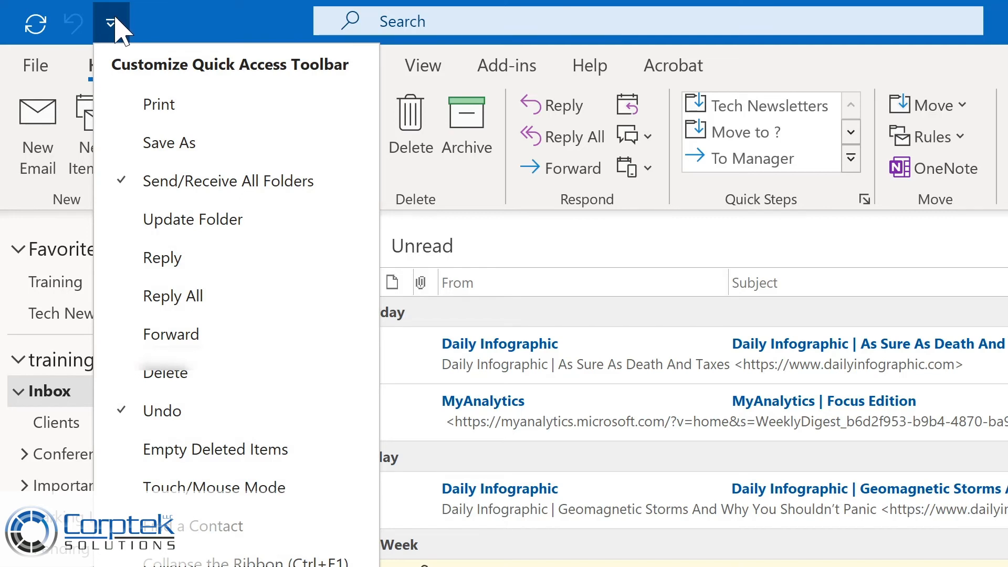
pyautogui.click(159, 264)
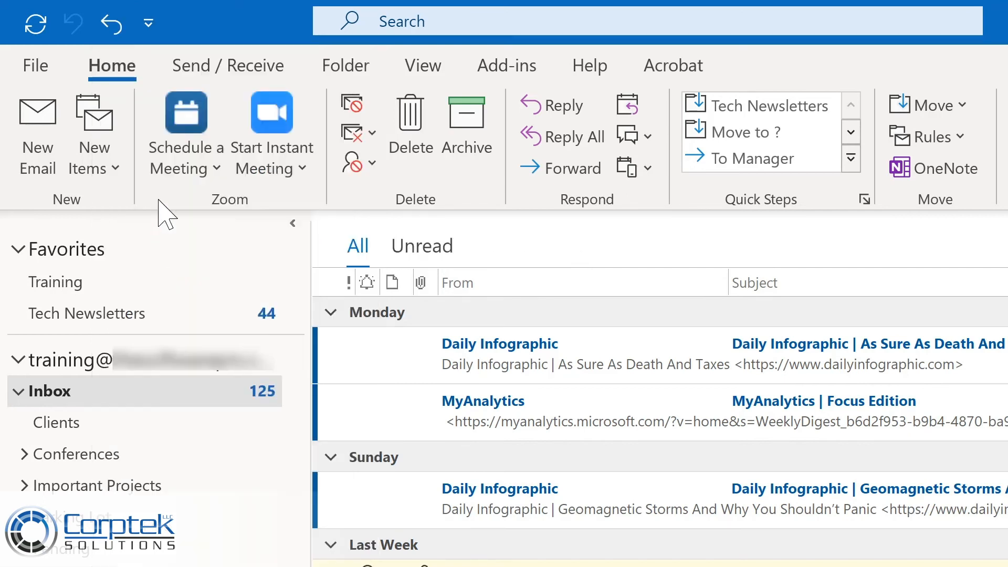
pyautogui.click(152, 30)
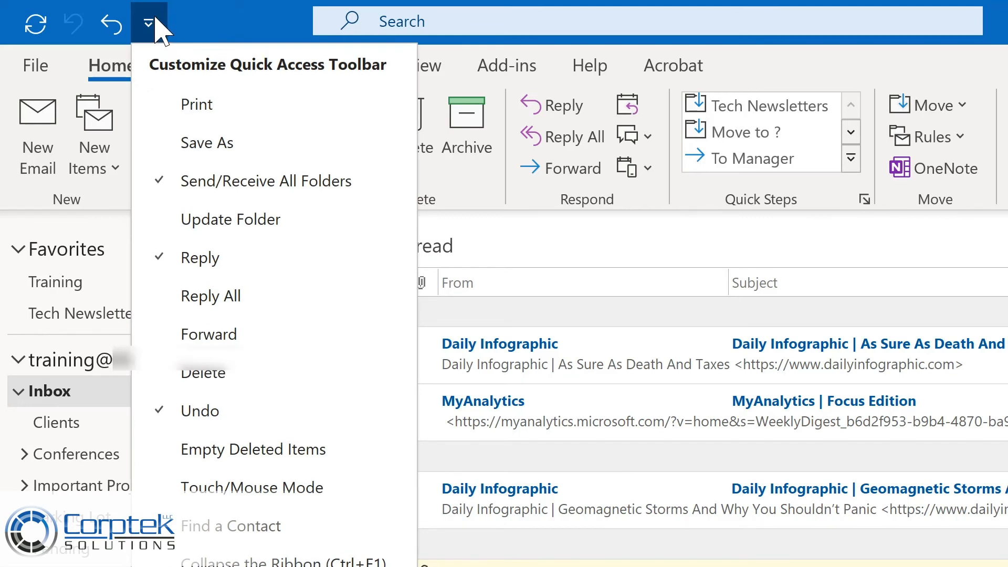
pyautogui.click(188, 296)
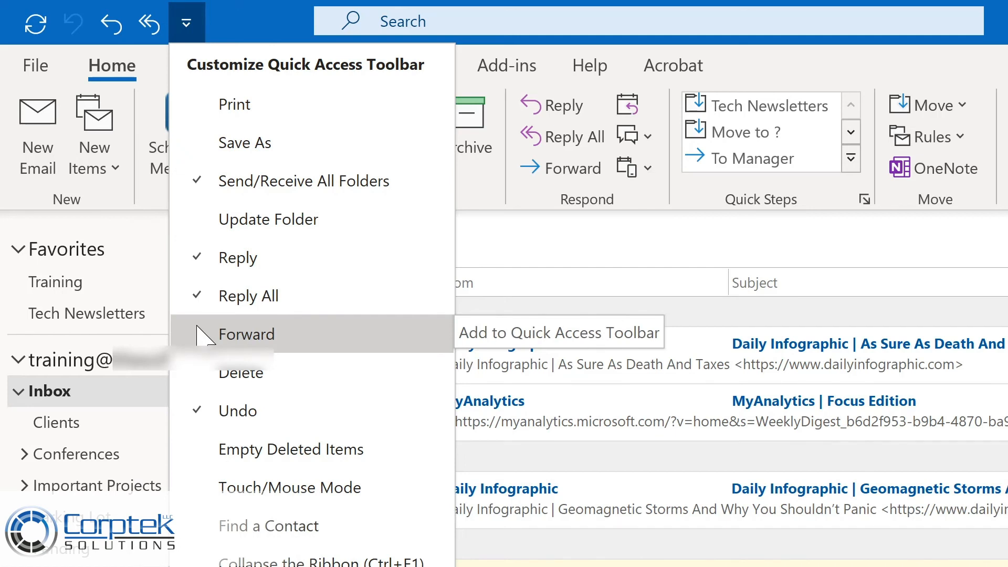
pyautogui.click(200, 334)
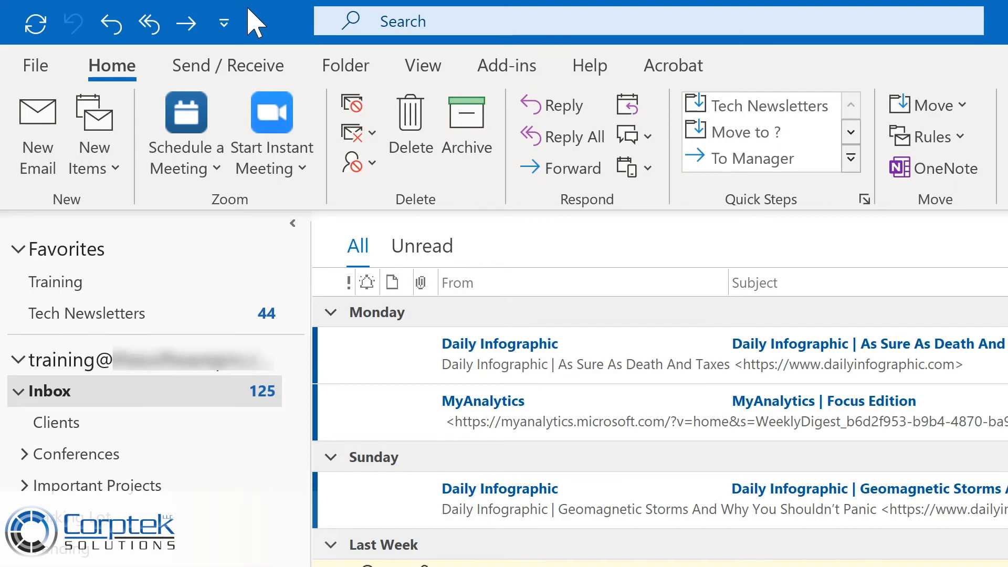
# Create a new email message and add the Quick Parts command to its Quick Access Toolbar.
pyautogui.hotkey('ctrl', 'n')
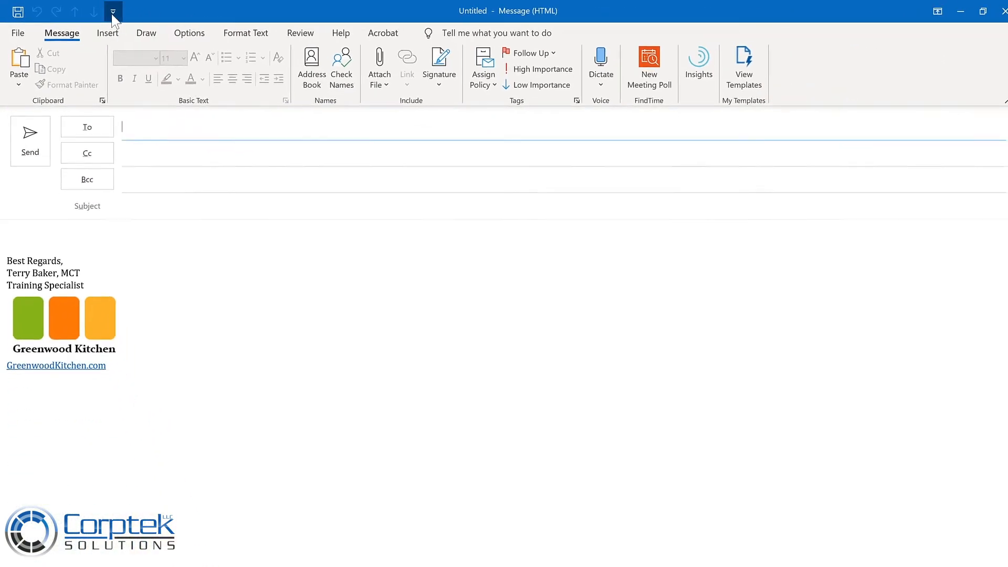
pyautogui.click(112, 15)
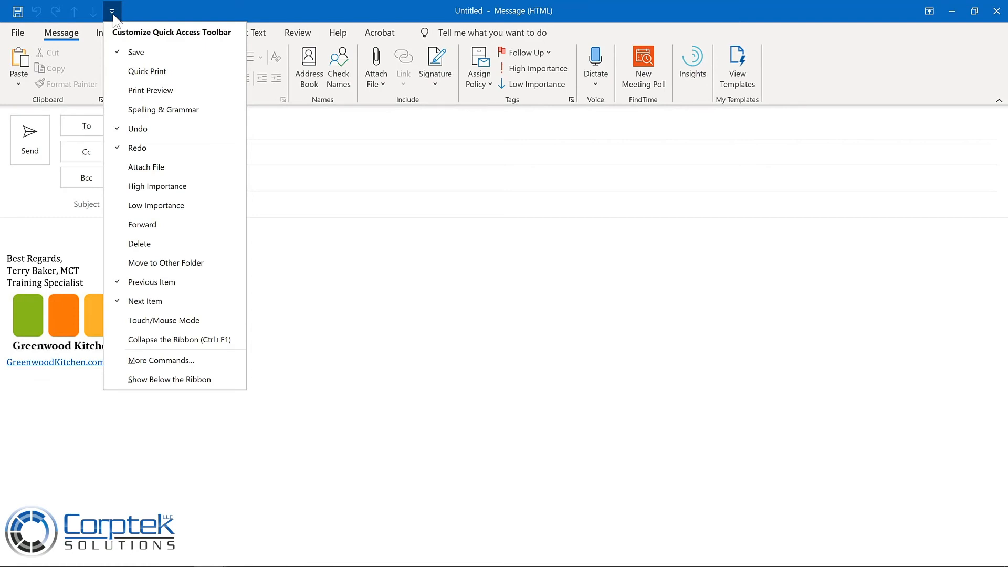
pyautogui.click(113, 15)
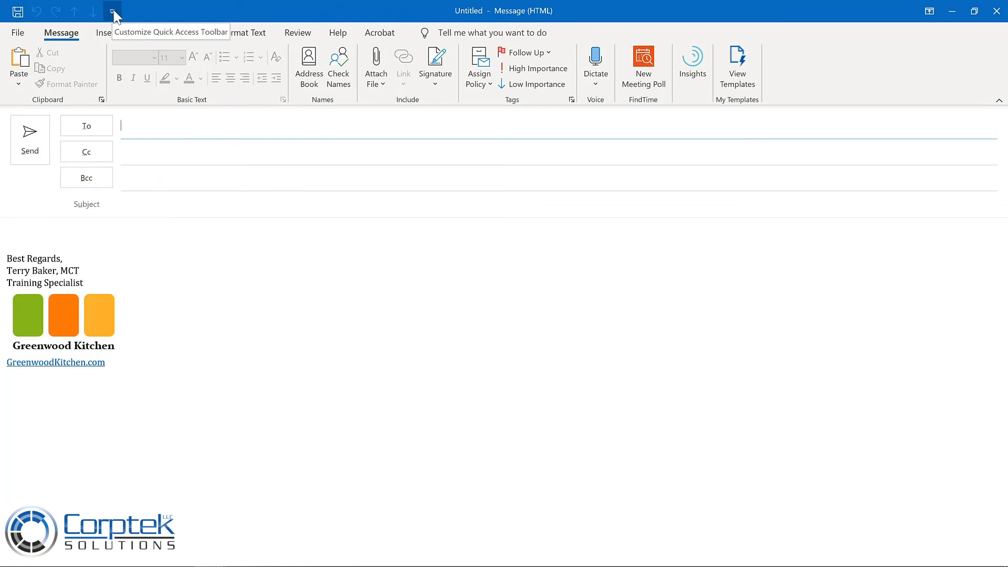
pyautogui.click(39, 224)
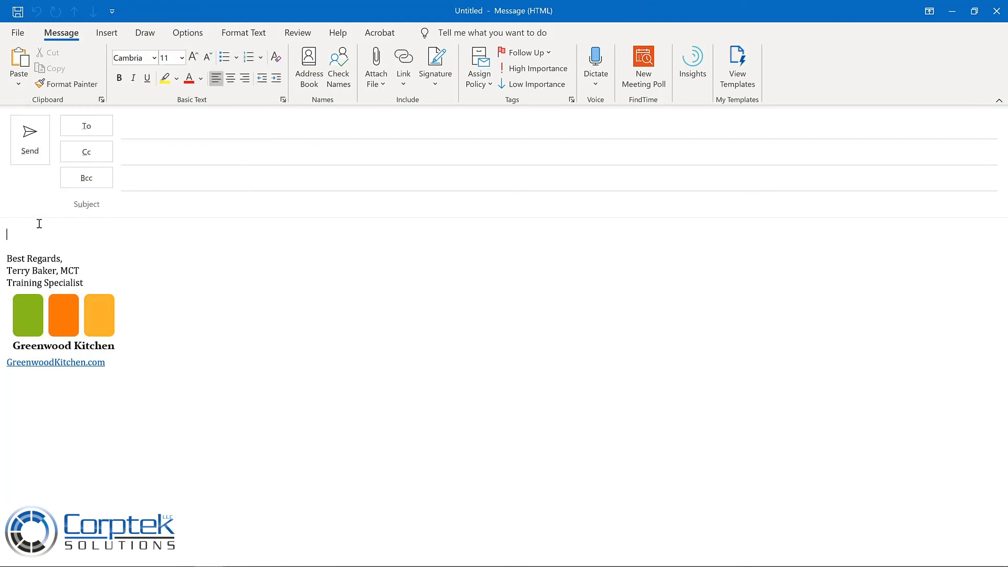
pyautogui.click(105, 35)
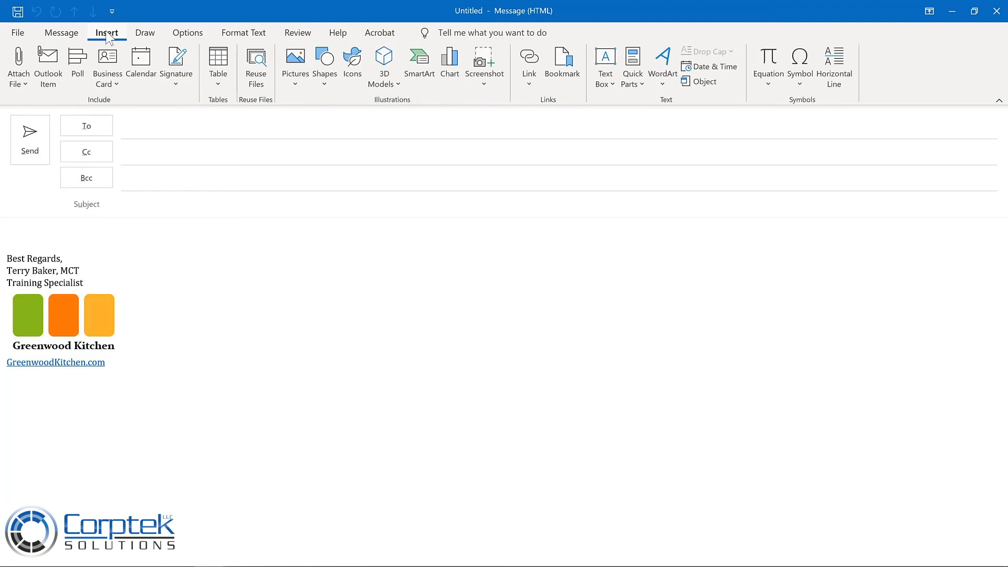
pyautogui.click(632, 62)
pyautogui.rightClick(631, 62)
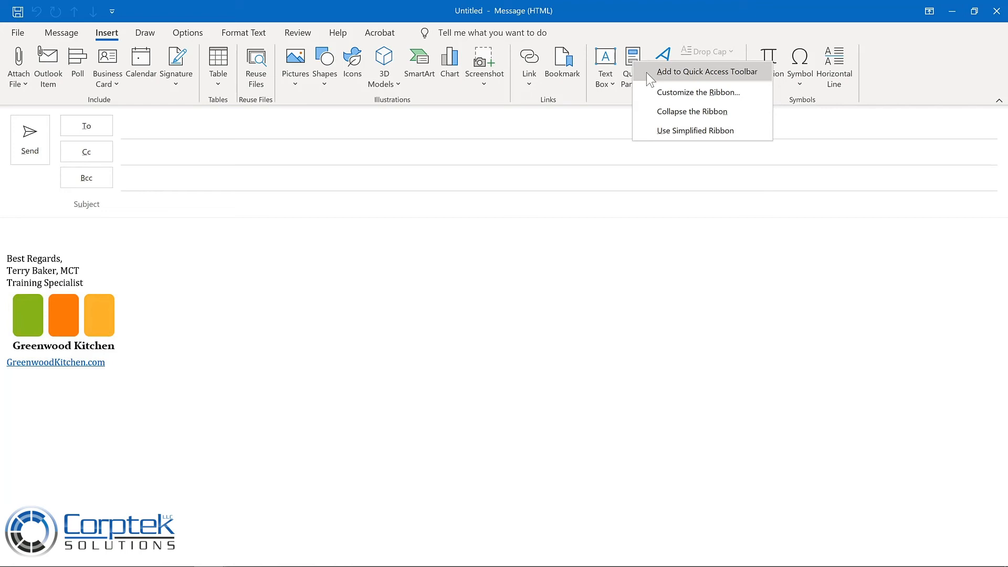
pyautogui.click(650, 79)
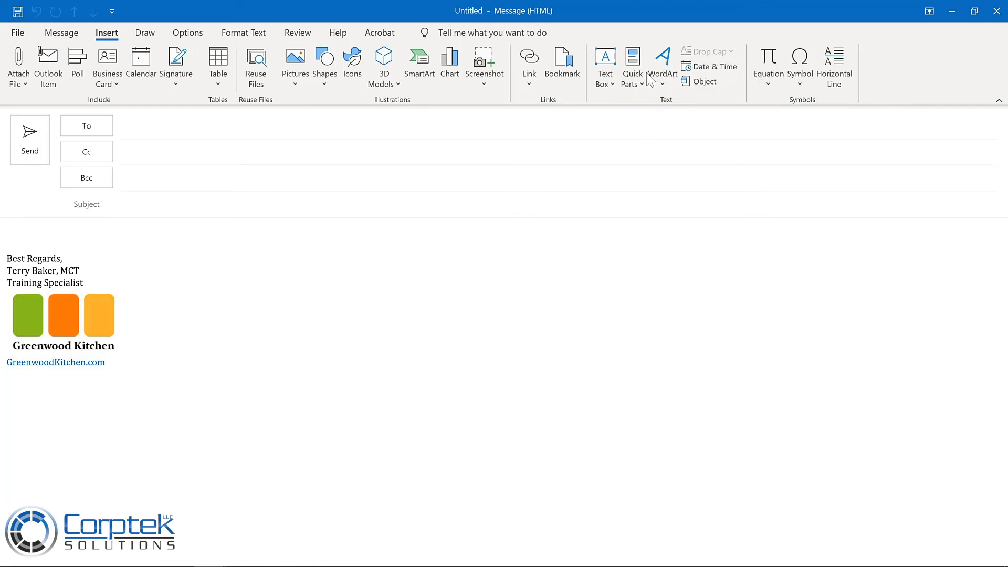
# Add the Delay Delivery command to the message window's Quick Access Toolbar and open the toolbar's customization choices.
pyautogui.click(187, 34)
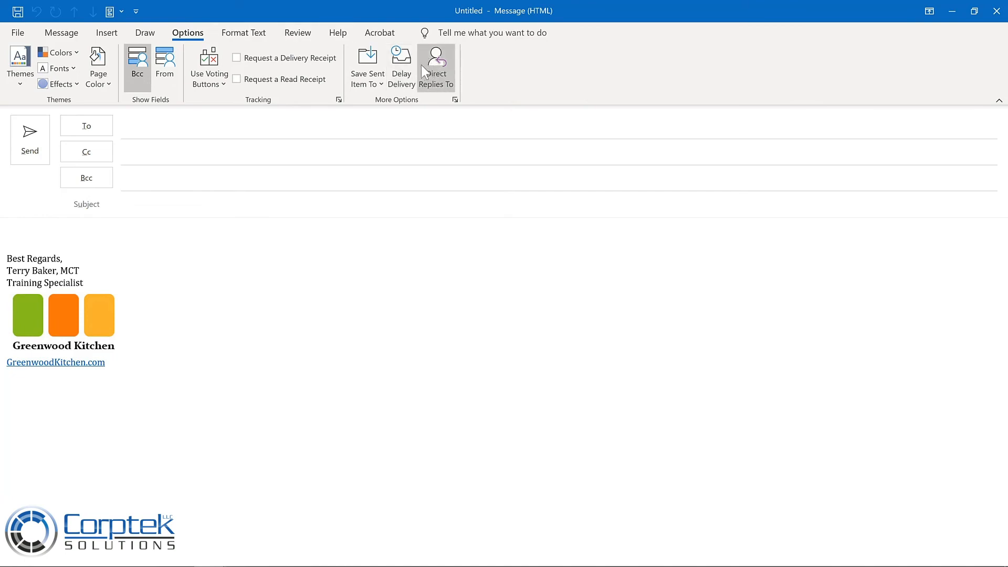
pyautogui.rightClick(408, 67)
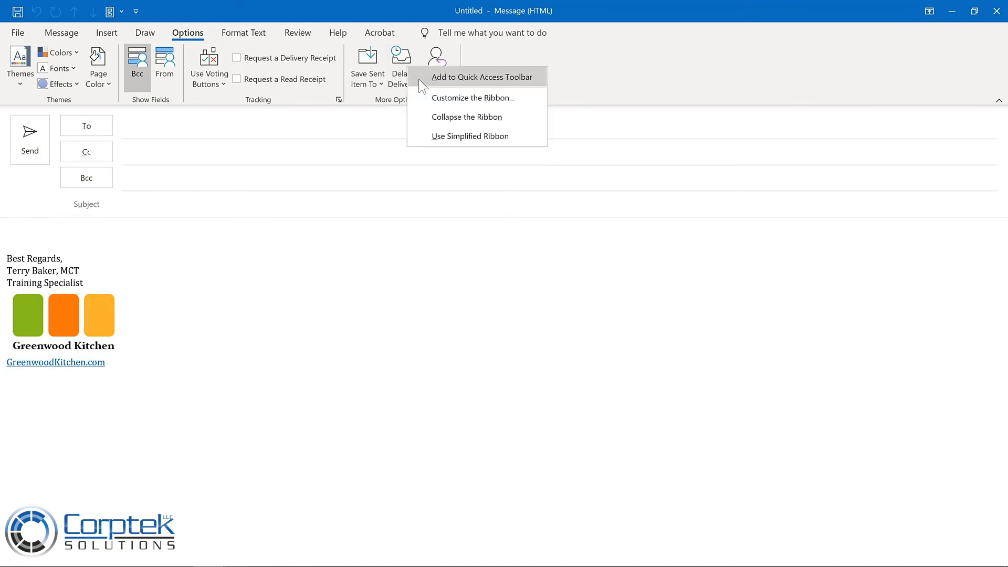
pyautogui.click(420, 77)
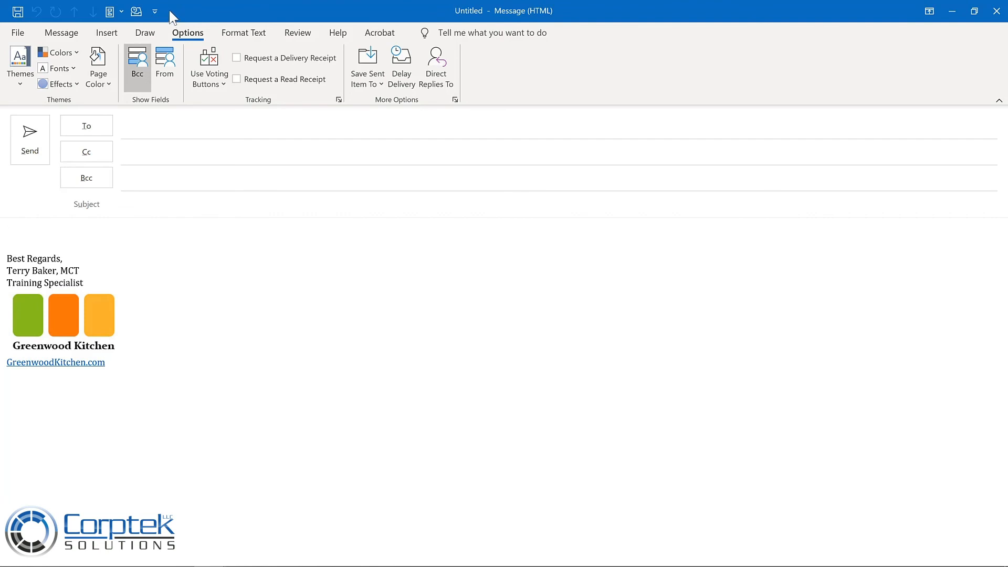
pyautogui.click(155, 11)
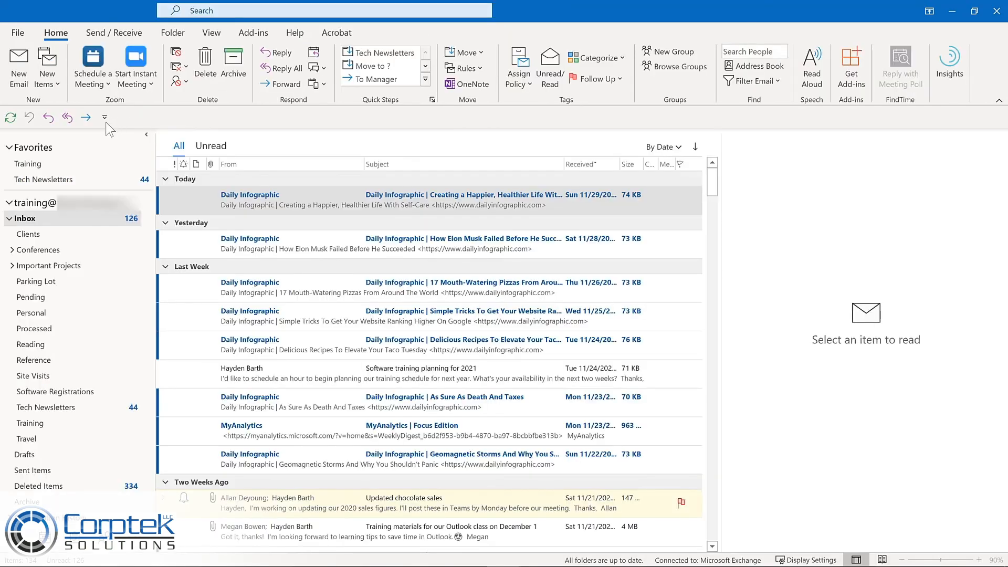
# Customize the main window's Quick Access Toolbar by adding Manage Rules & Alerts, Meeting, New Email and New Task from Popular Commands.
pyautogui.click(104, 117)
pyautogui.click(103, 117)
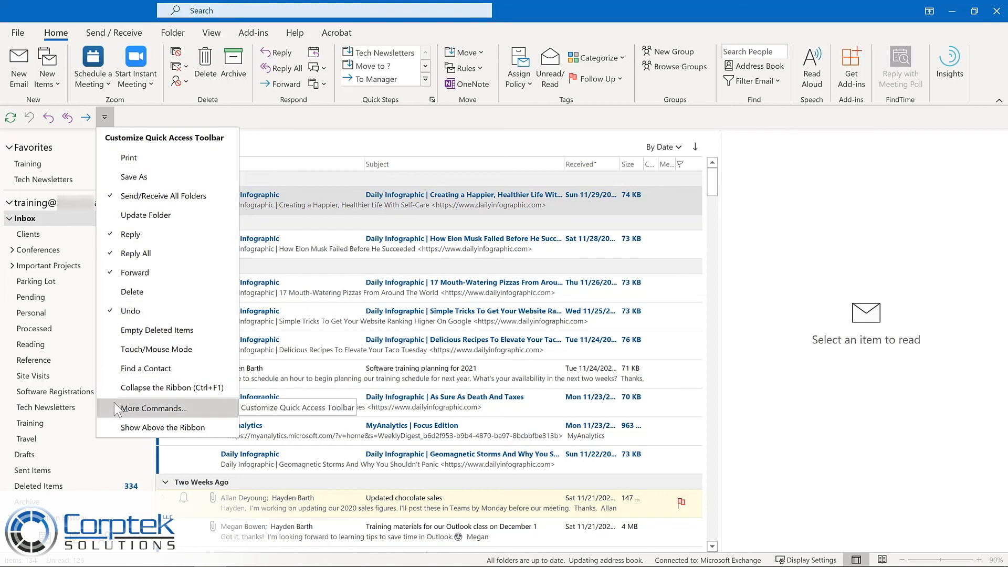
pyautogui.rightClick(62, 120)
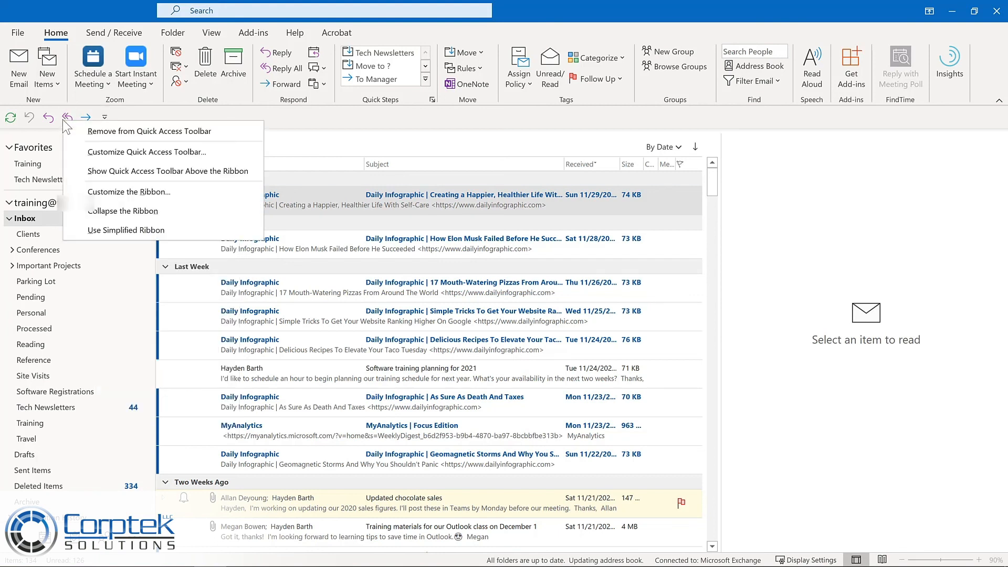
pyautogui.click(82, 149)
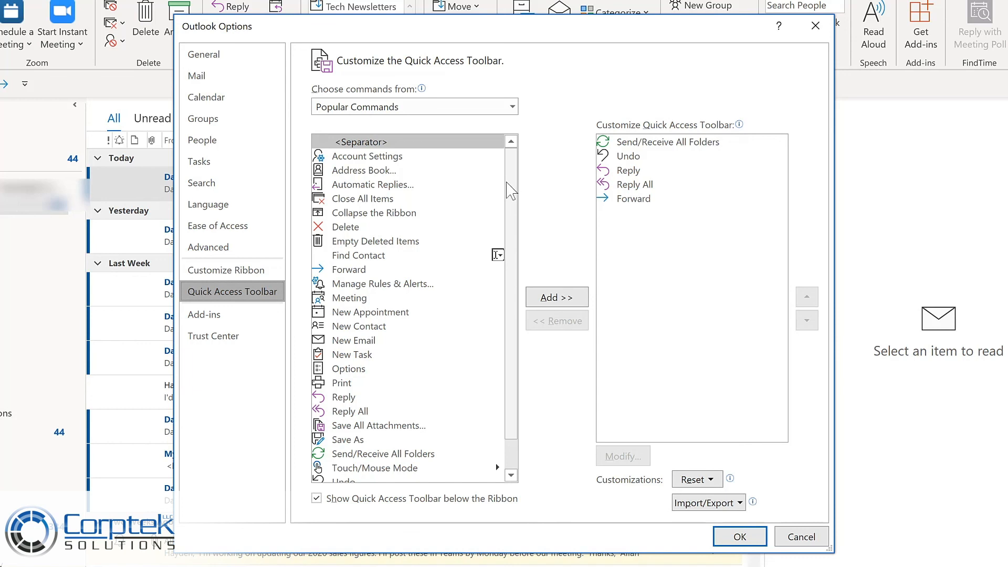
pyautogui.click(382, 290)
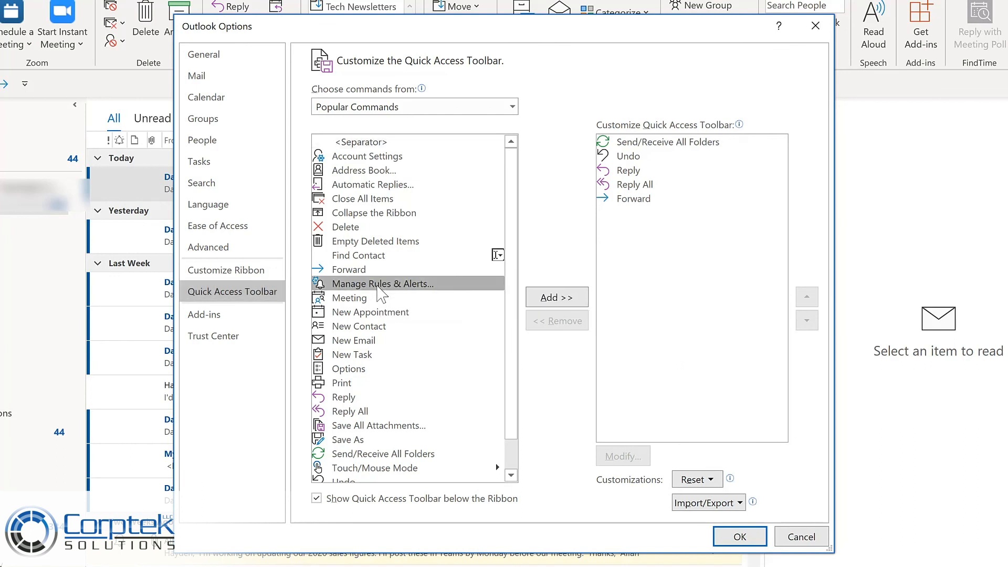
pyautogui.click(561, 303)
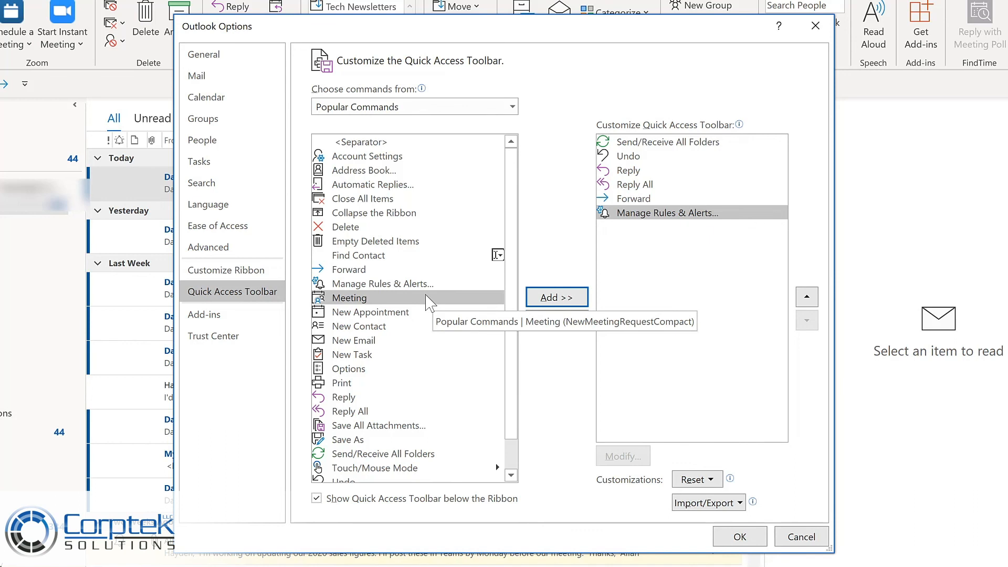
pyautogui.click(549, 299)
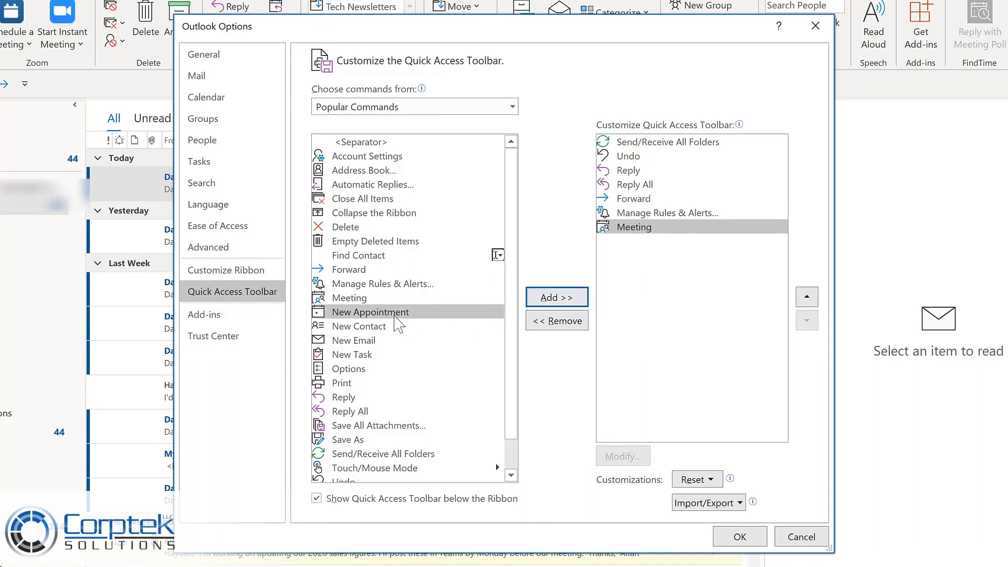
pyautogui.click(360, 342)
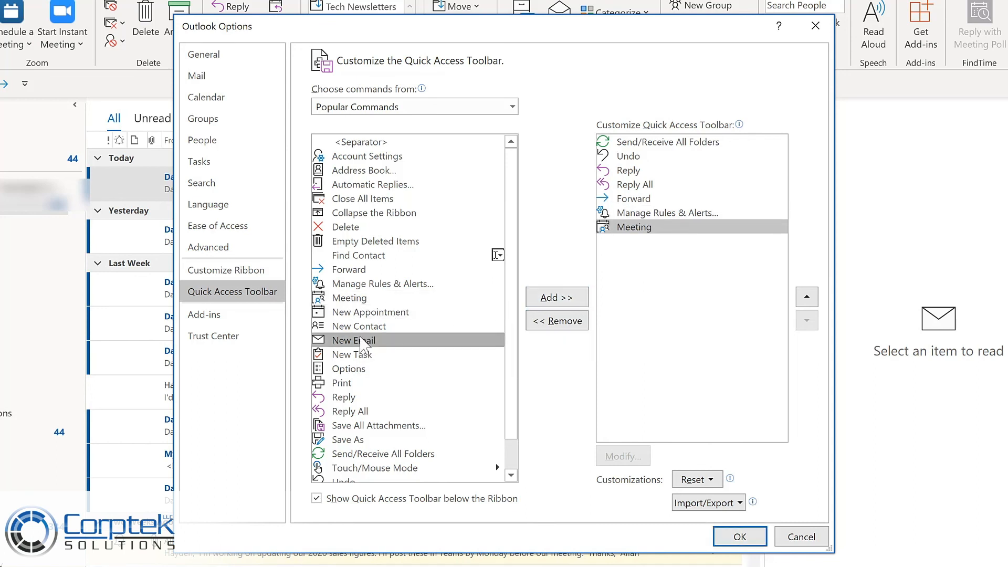
pyautogui.doubleClick(361, 342)
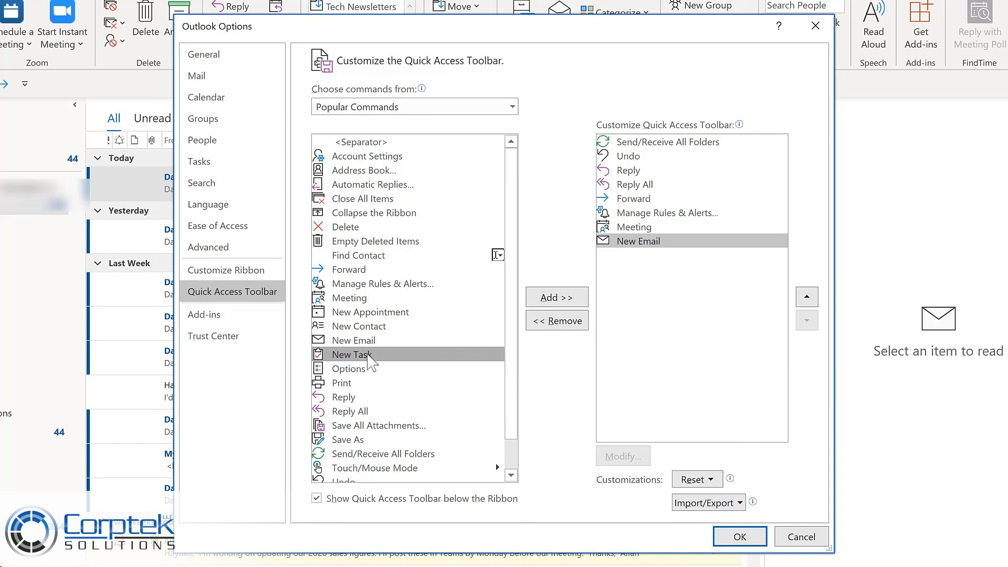
pyautogui.doubleClick(369, 355)
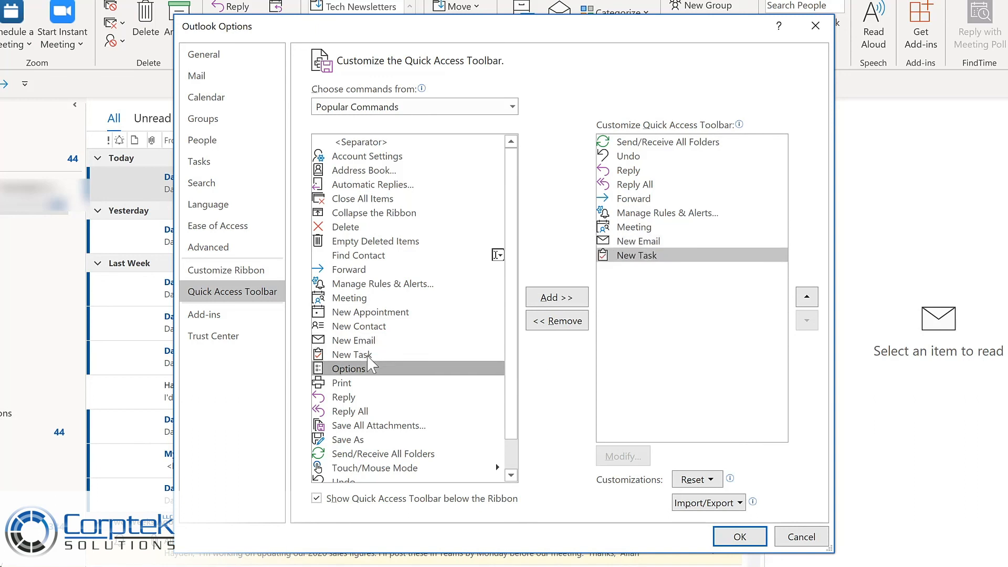
# Move New Email directly above Manage Rules & Alerts in the Quick Access Toolbar order and save the customization.
pyautogui.click(512, 108)
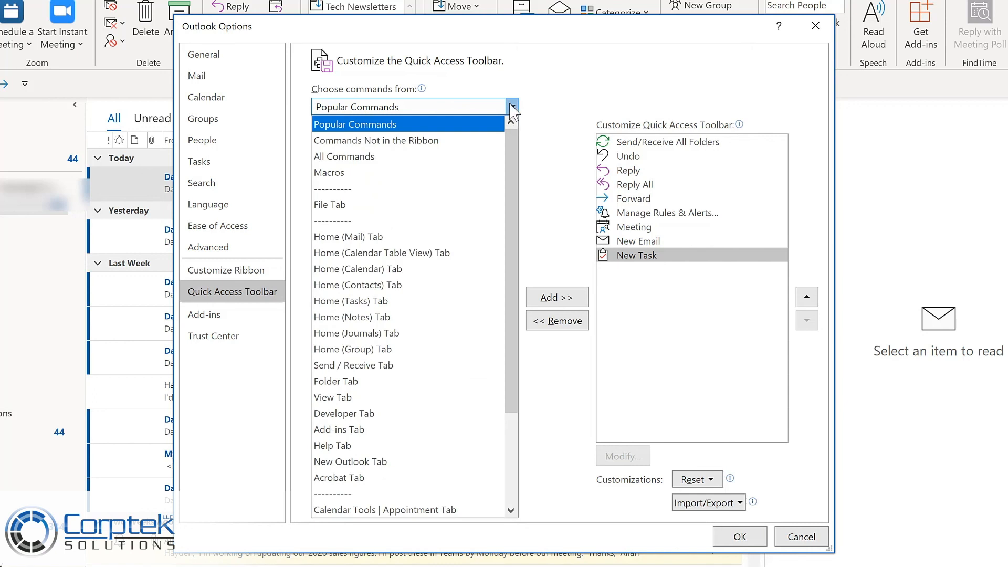
pyautogui.click(679, 247)
pyautogui.click(677, 241)
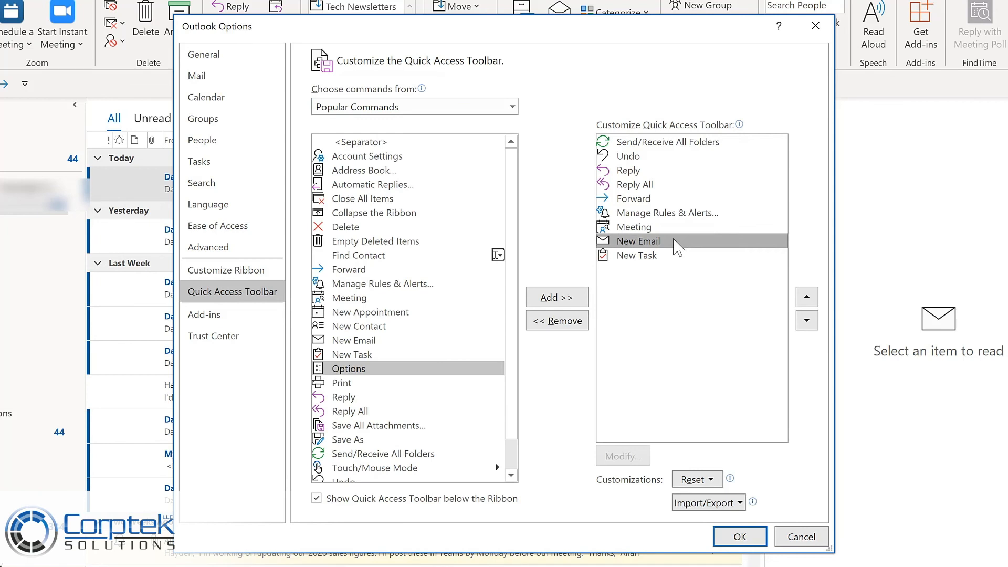
pyautogui.click(807, 297)
pyautogui.click(807, 297)
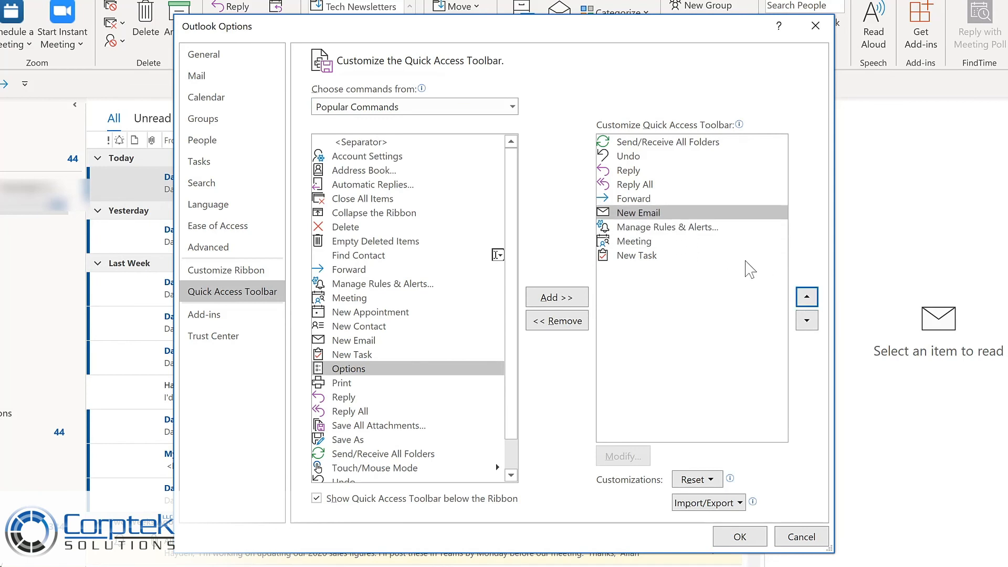
pyautogui.click(740, 537)
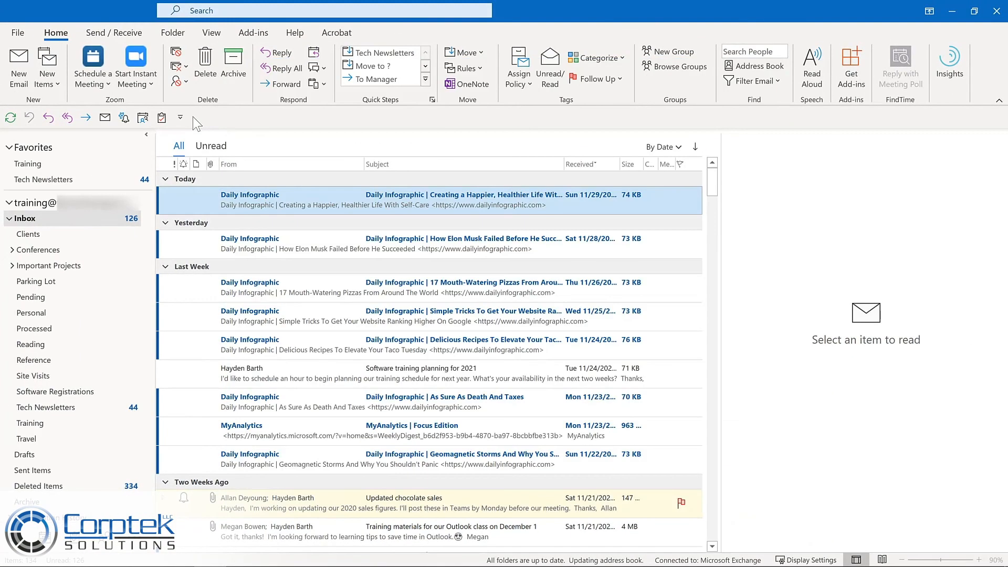